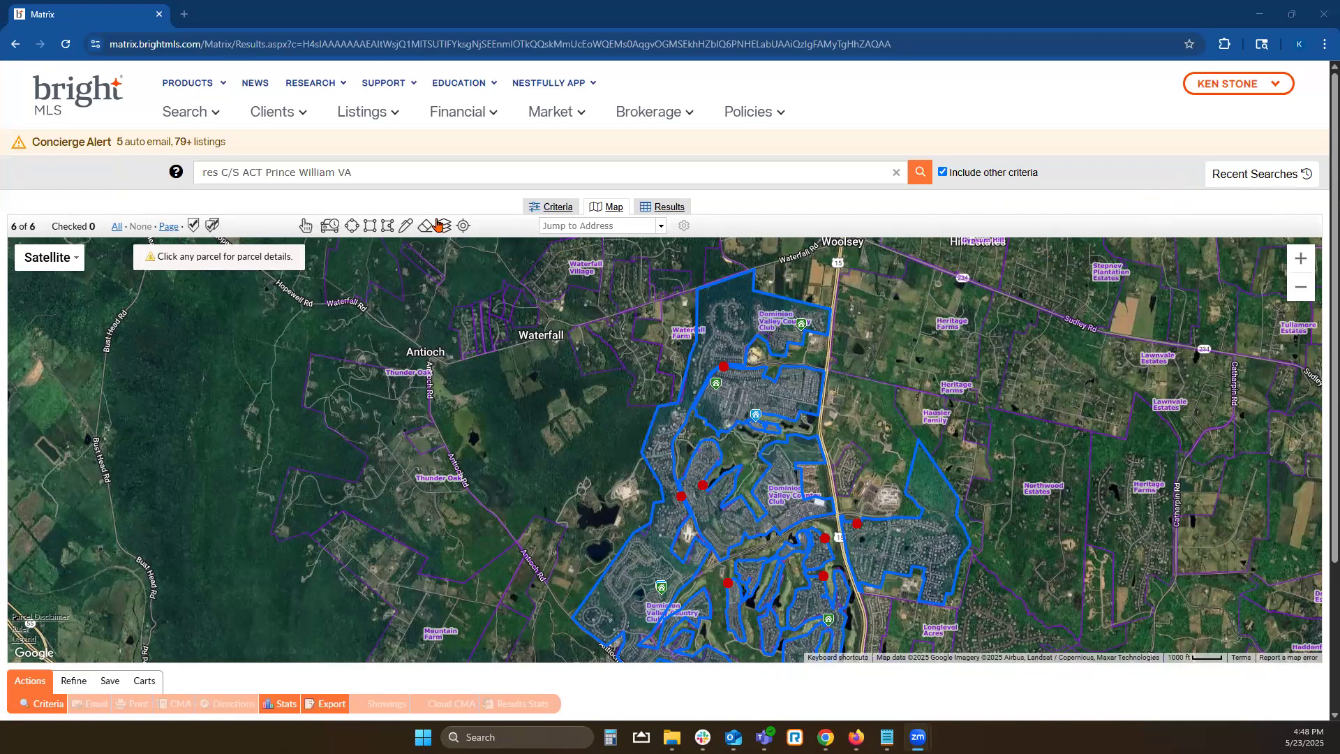
Examine the outlined Dominion Valley Country Club sections and the active listings inside them on the satellite map.
scroll(1003, 390, "down", 1)
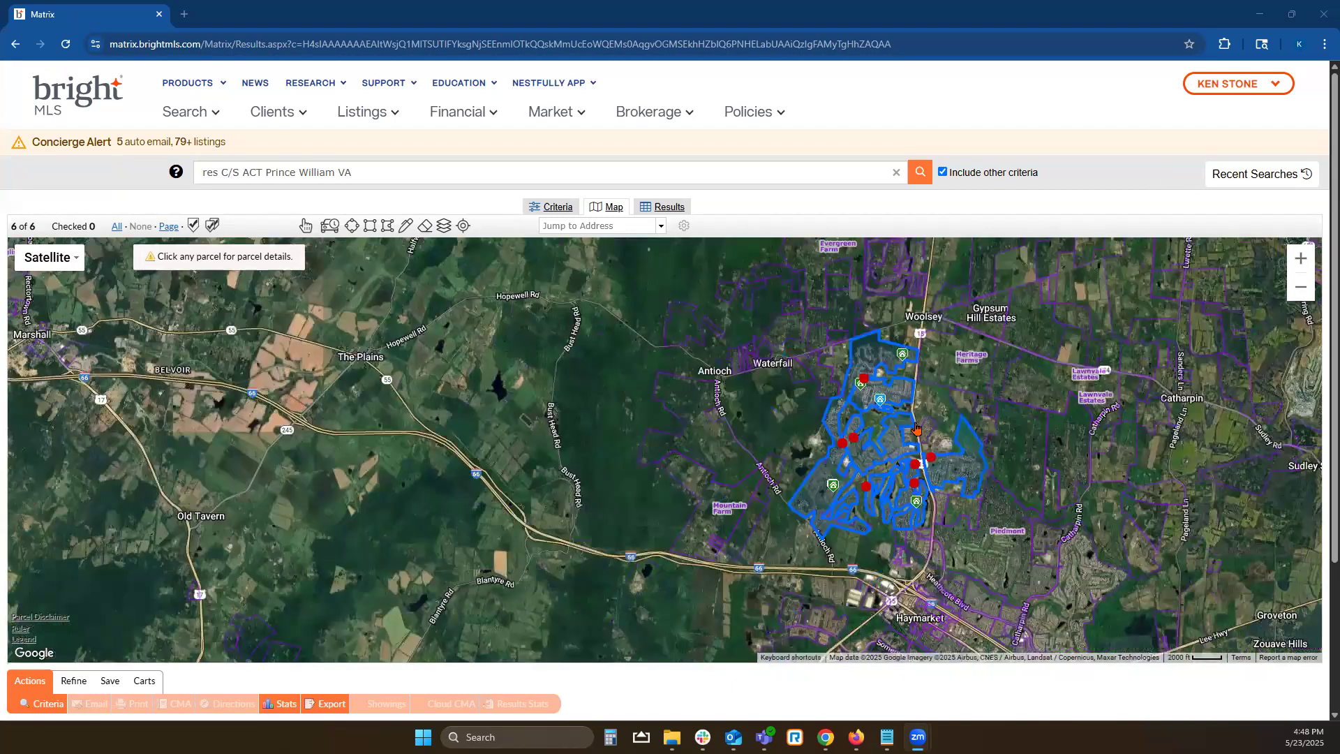
left_click(907, 437)
left_click(908, 440)
scroll(869, 437, "up", 1)
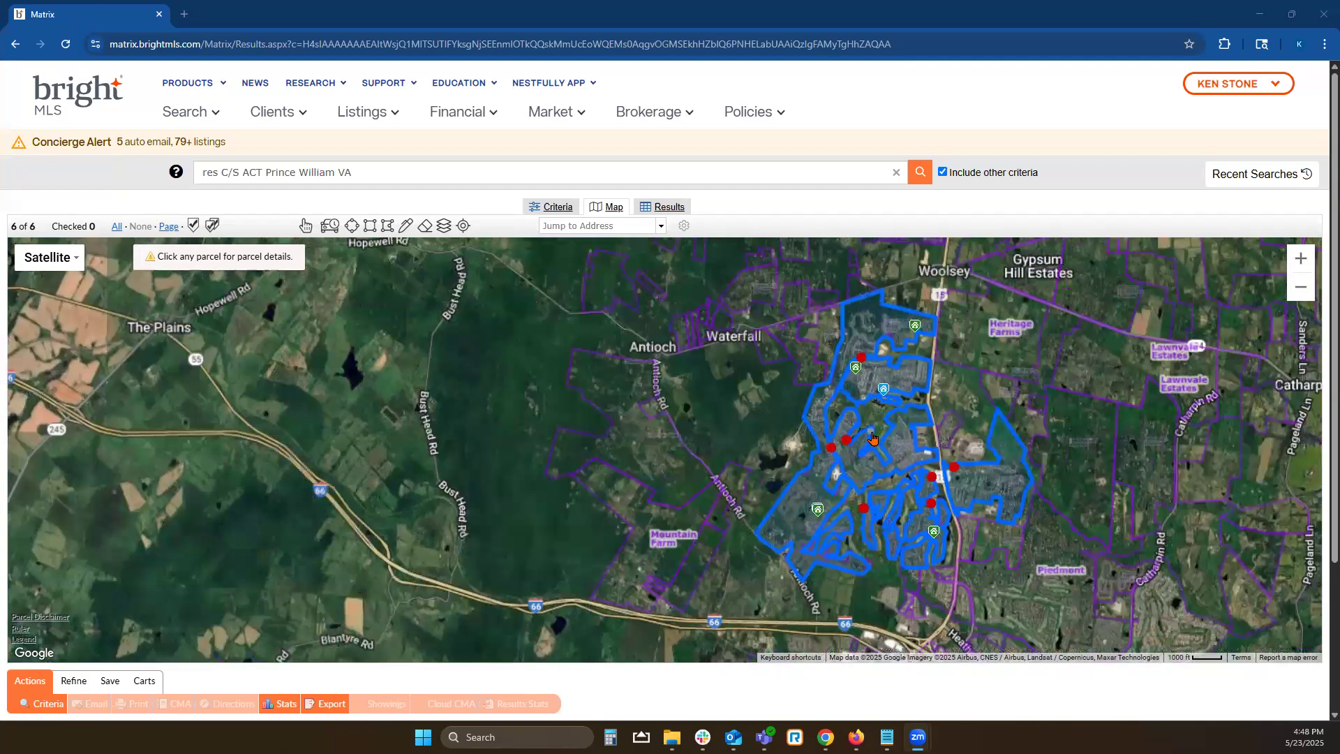
scroll(943, 301, "up", 2)
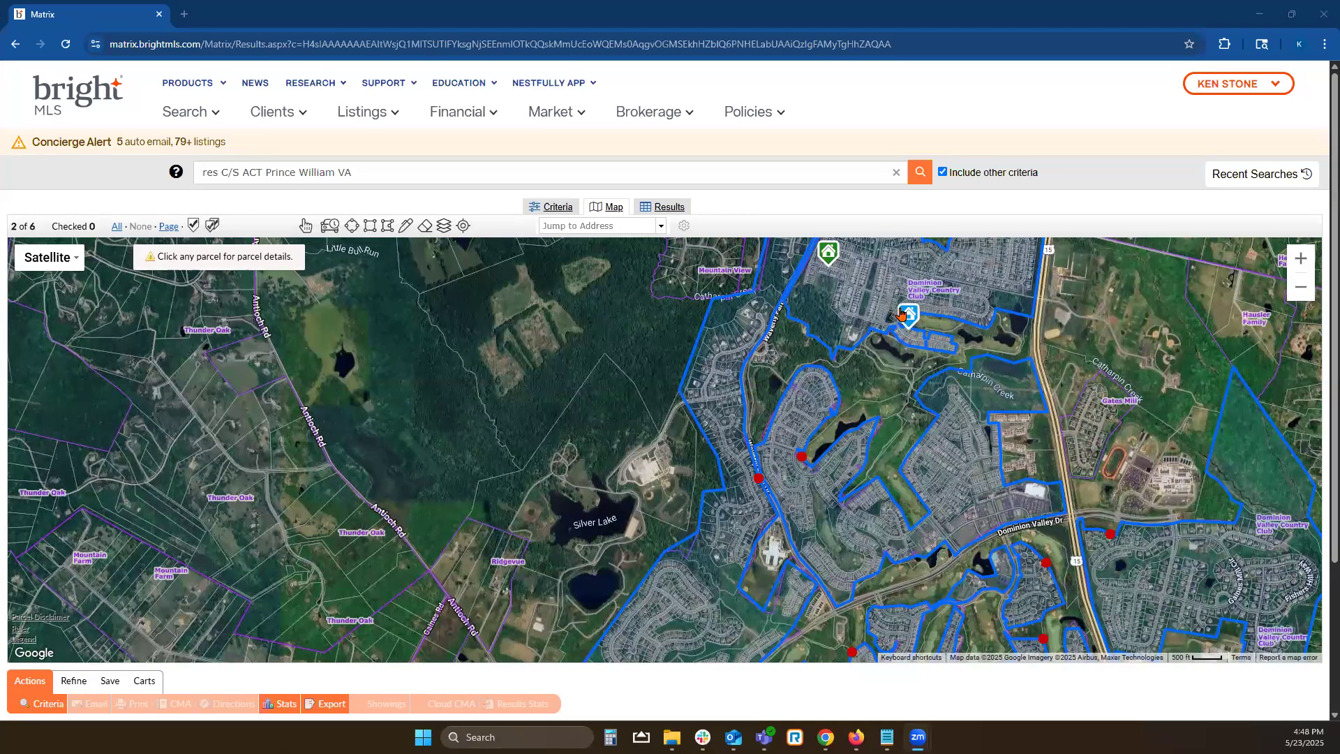
scroll(939, 361, "down", 1)
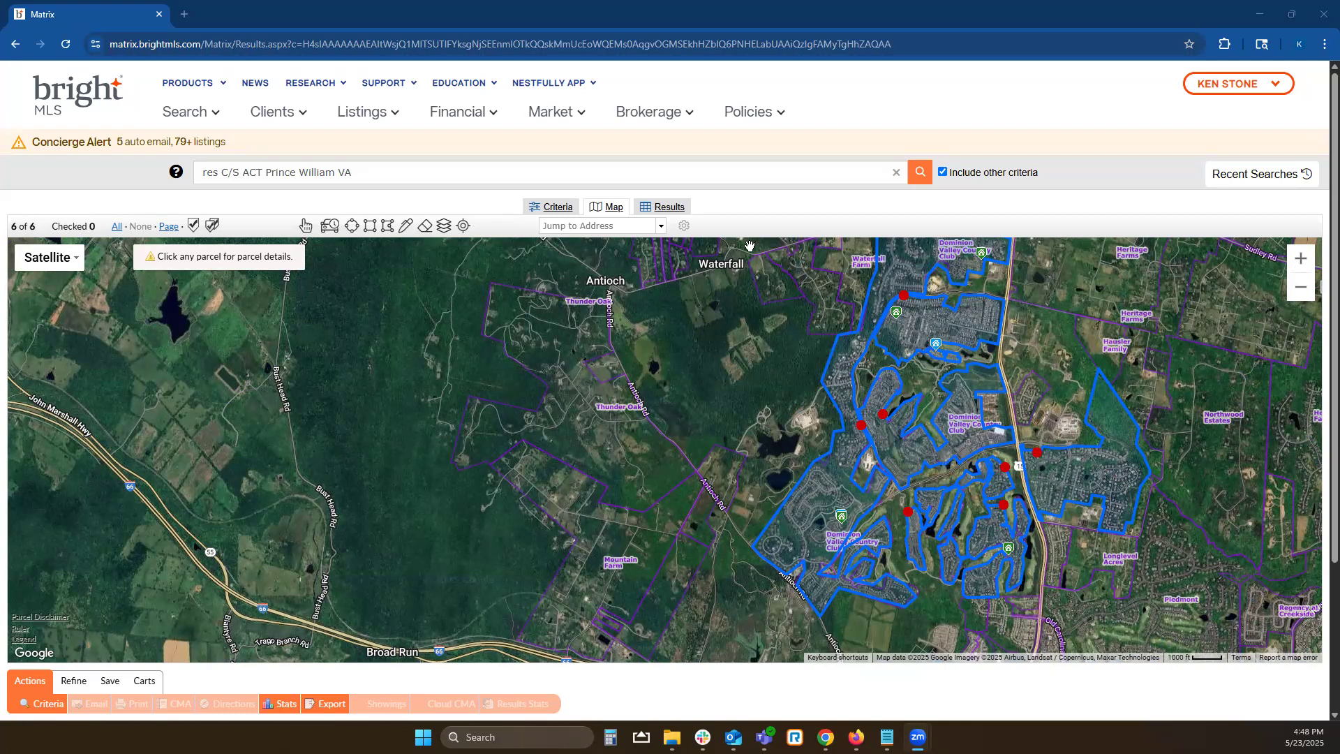
left_click(345, 86)
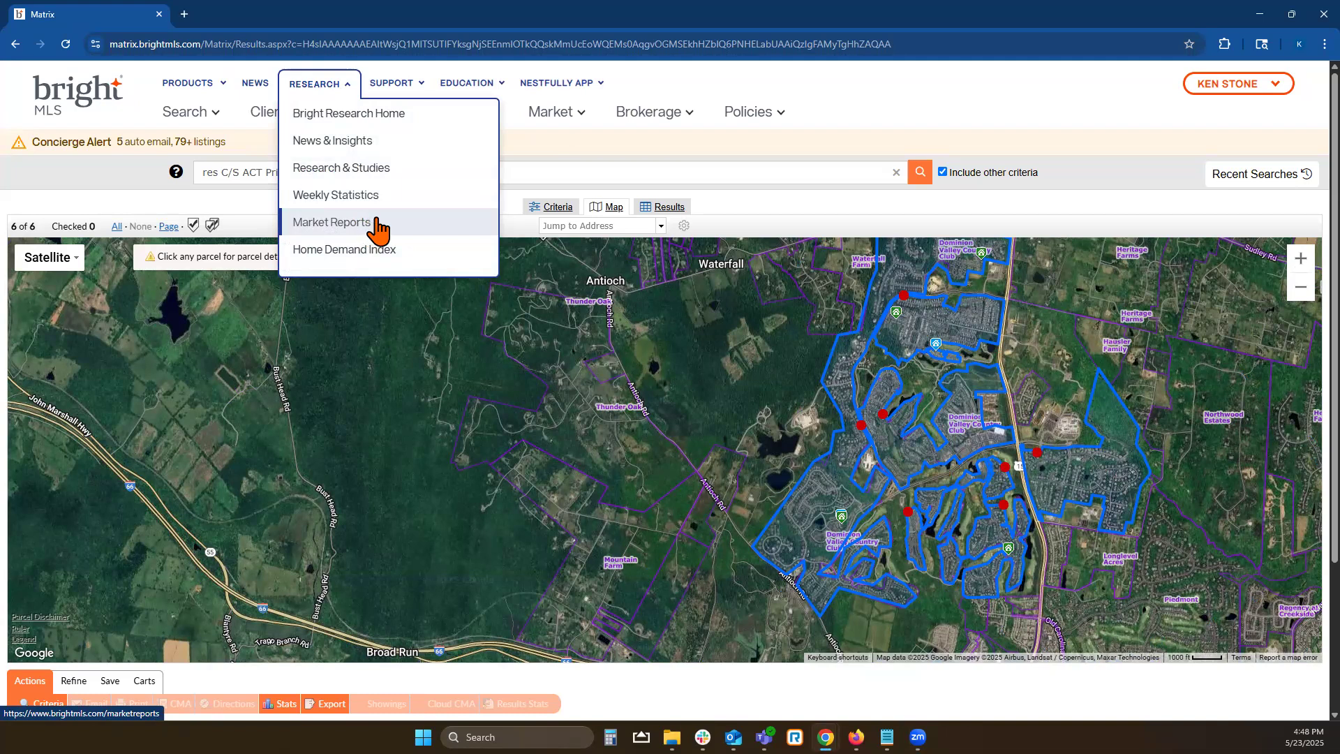
left_click(918, 440)
left_click(931, 448)
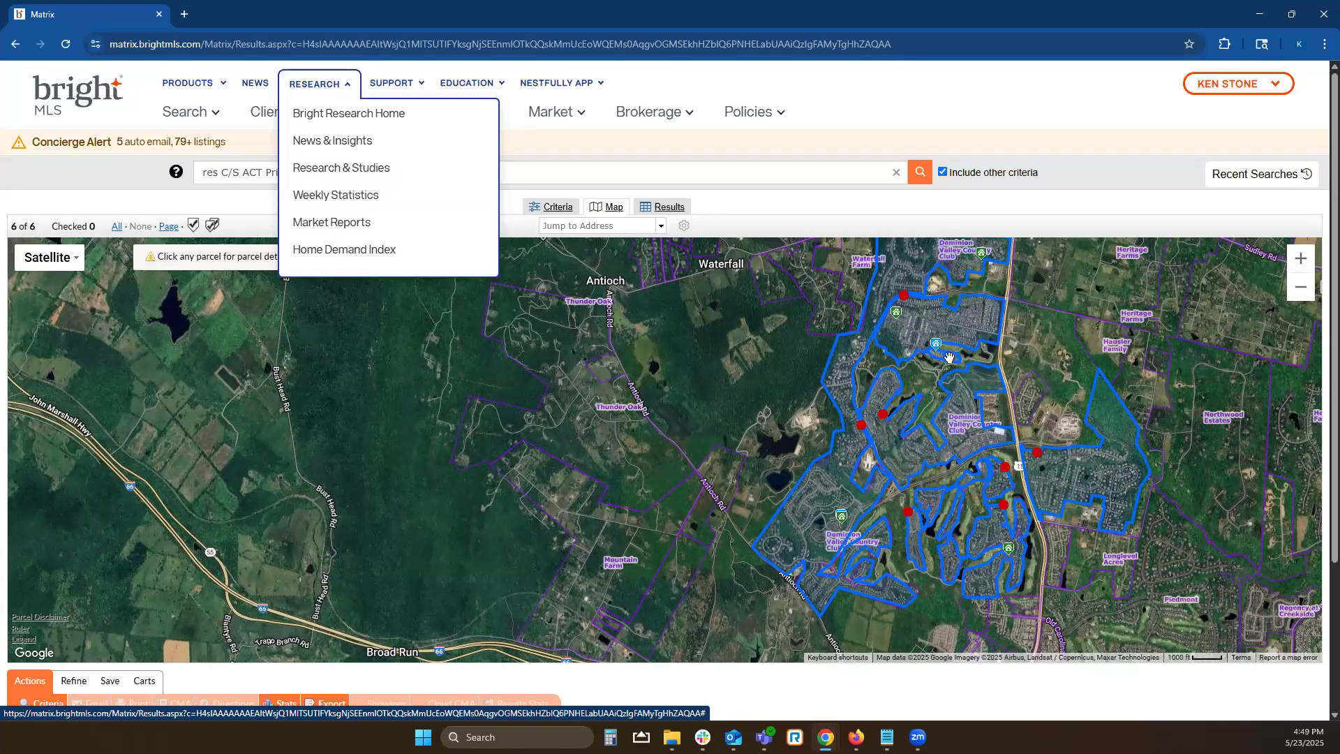
mouse_move(898, 318)
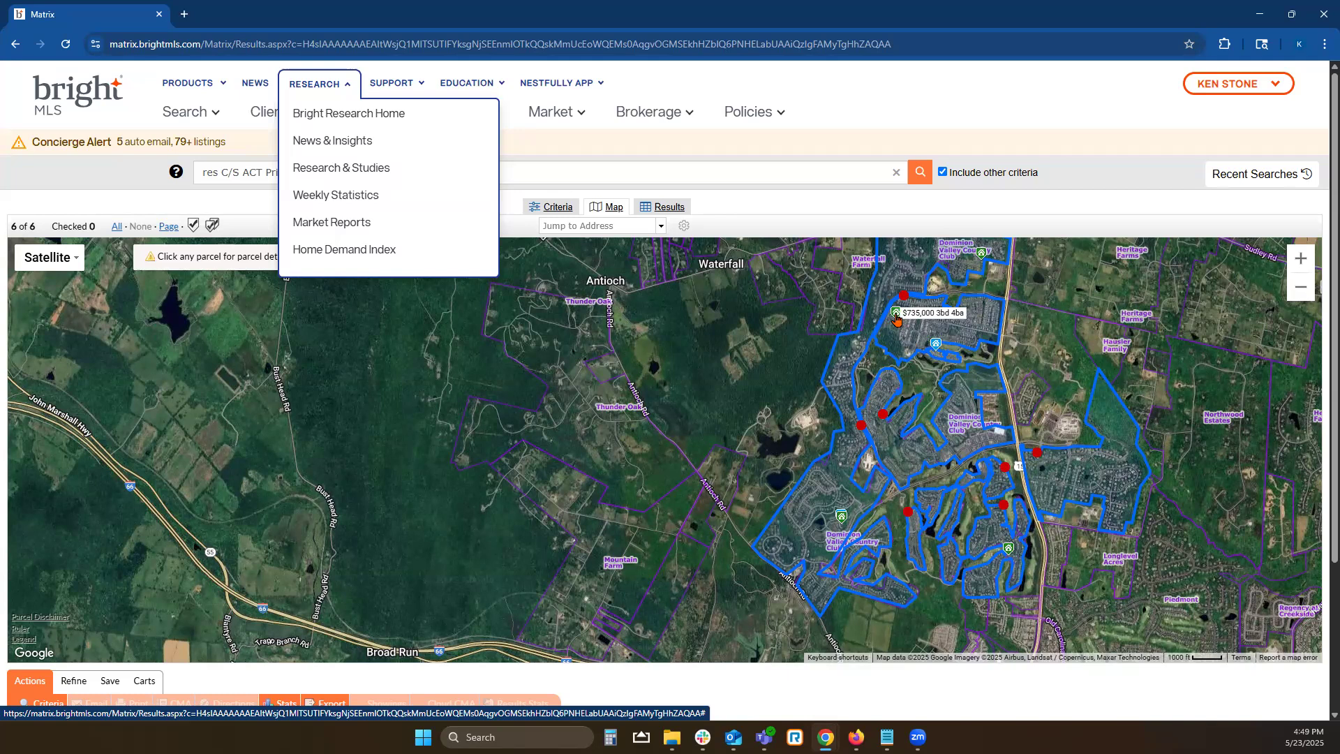
left_click(896, 319)
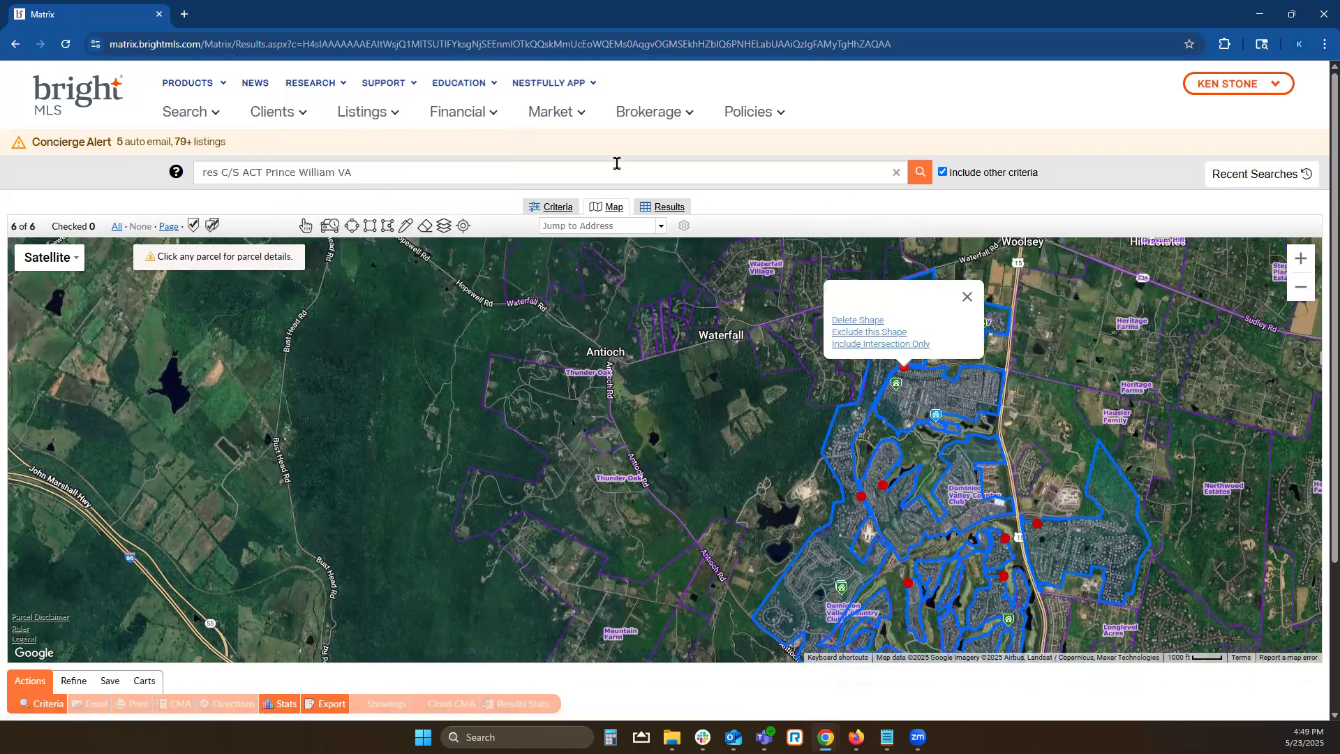
Open the Create Custom Reports market tool in a separate browser tab and switch to it.
left_click(587, 118)
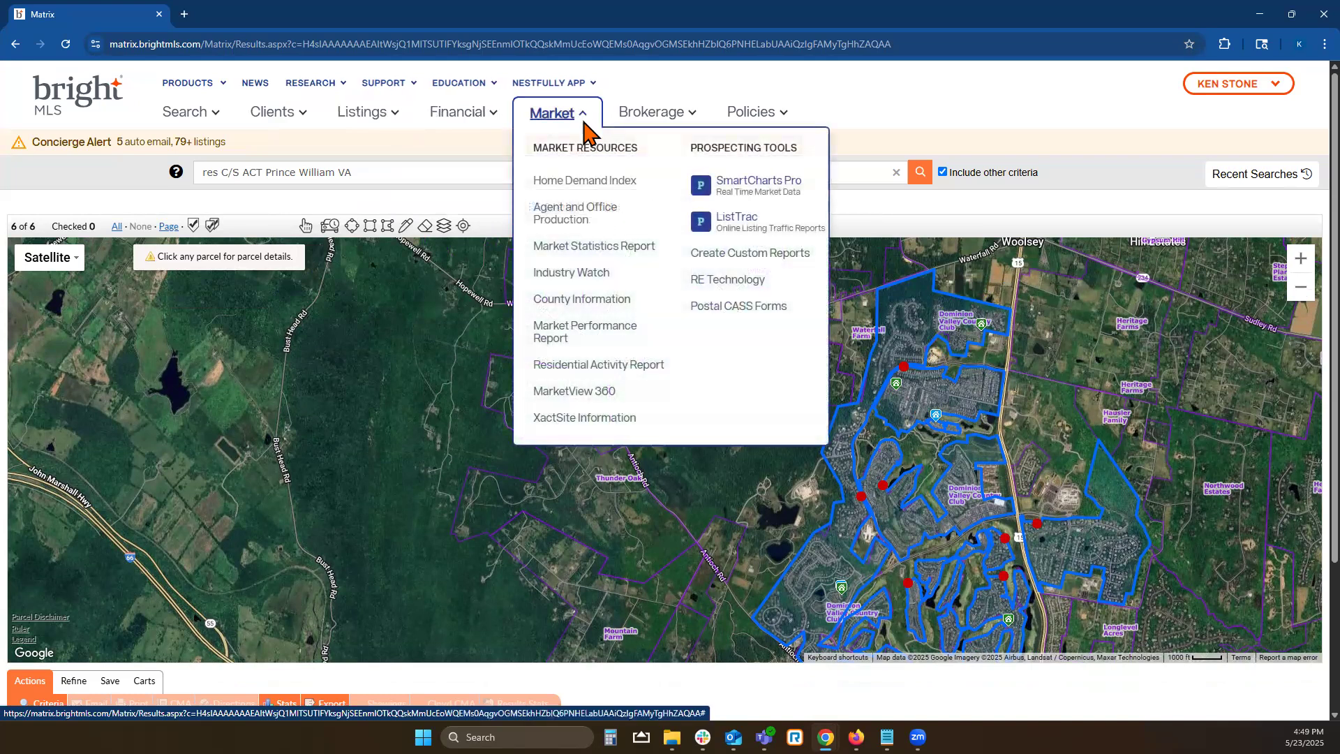
right_click(728, 253)
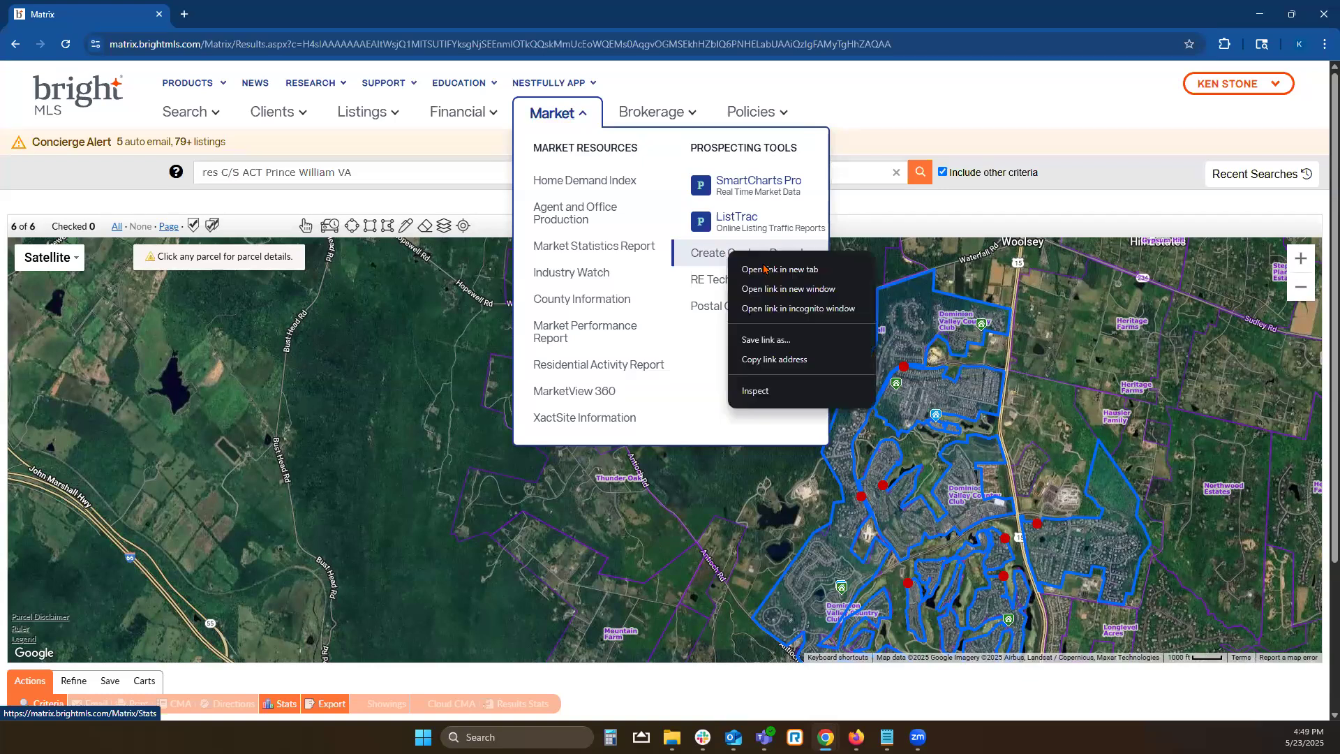
left_click(768, 266)
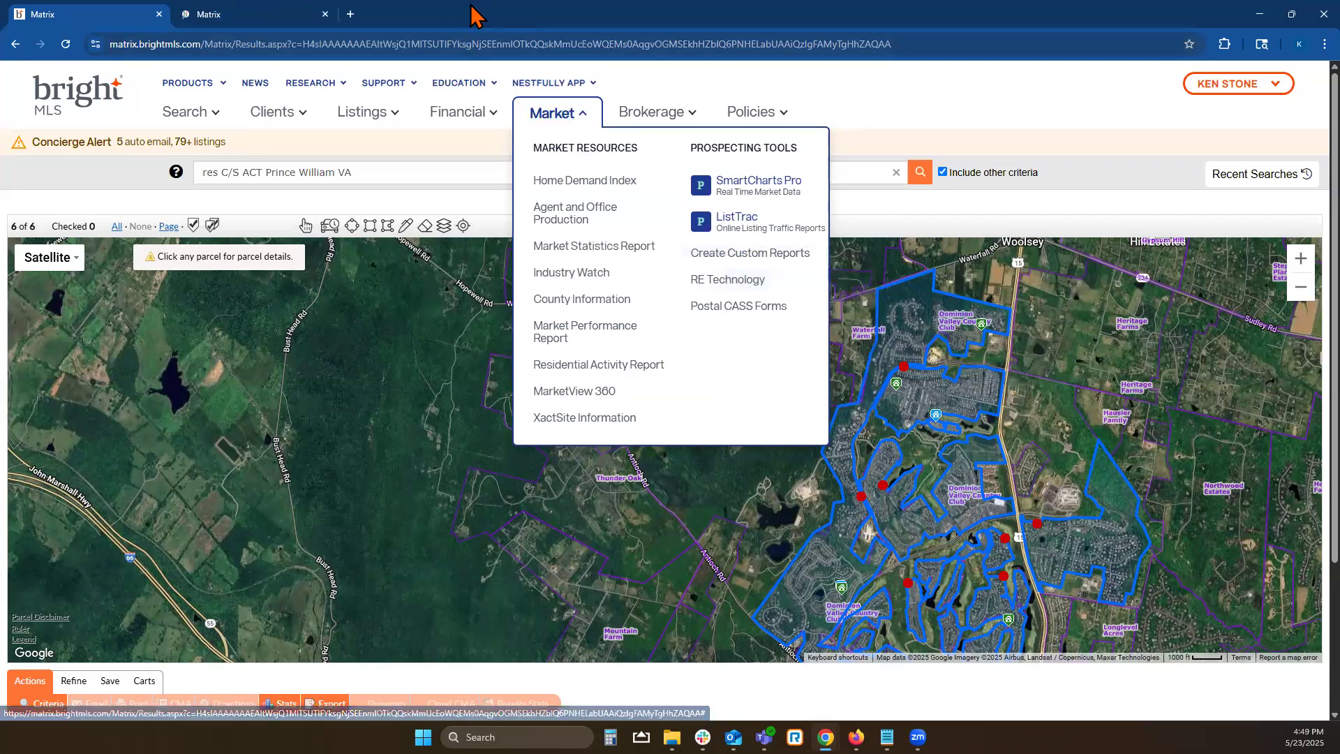
left_click(267, 21)
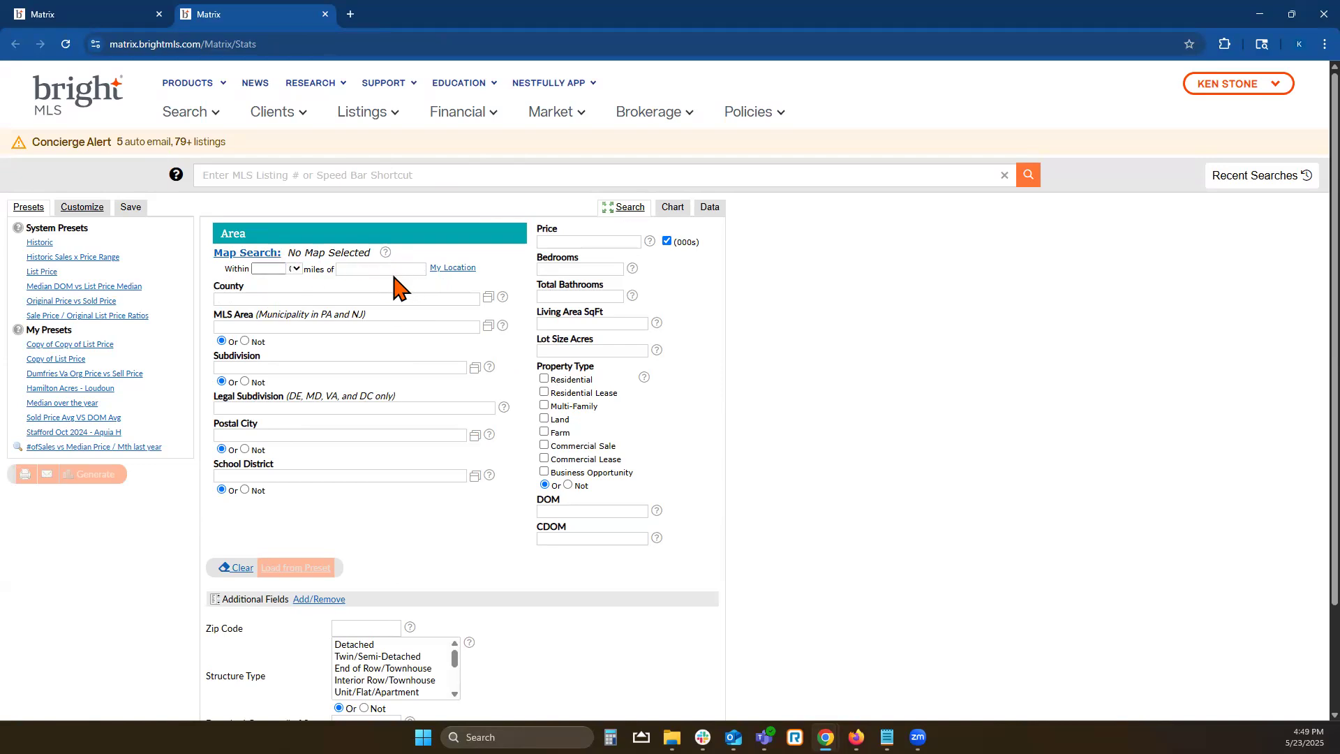
Limit the report search to Prince William VA county and the Residential property type.
left_click(238, 298)
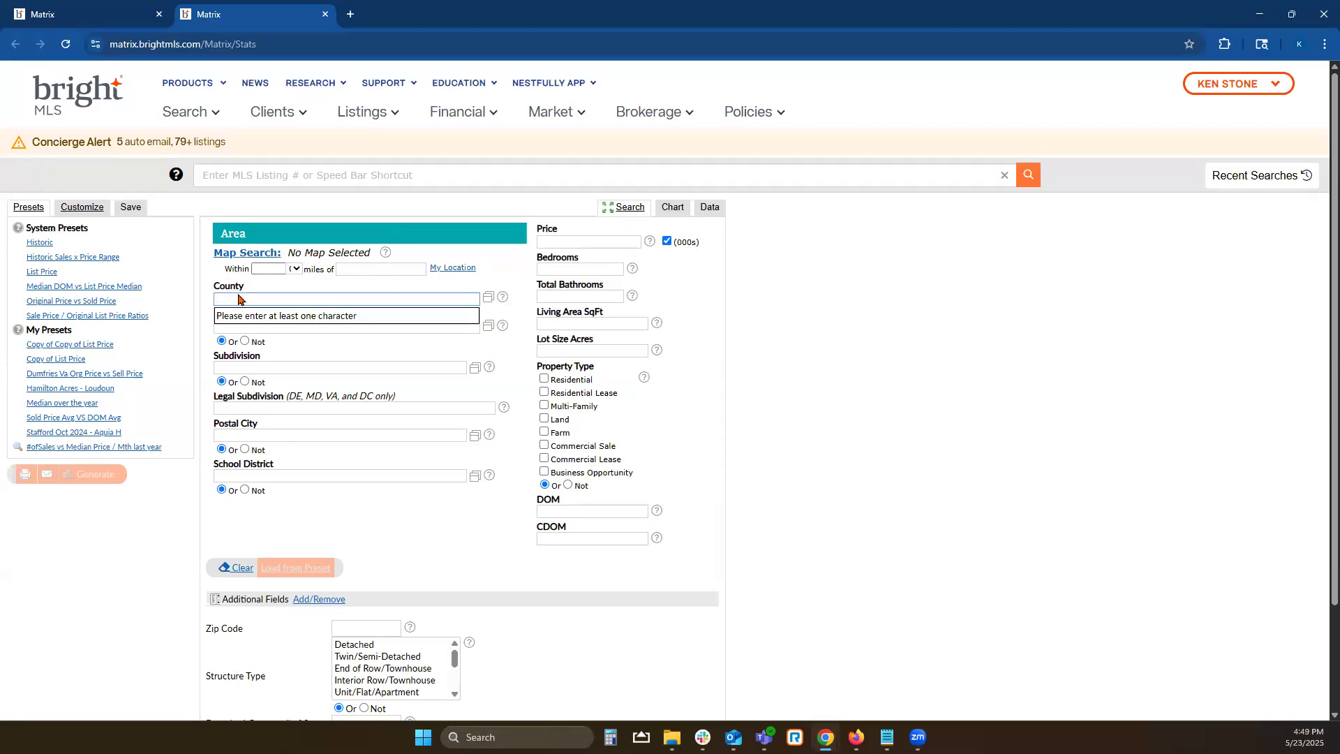
type("prince")
left_click(270, 361)
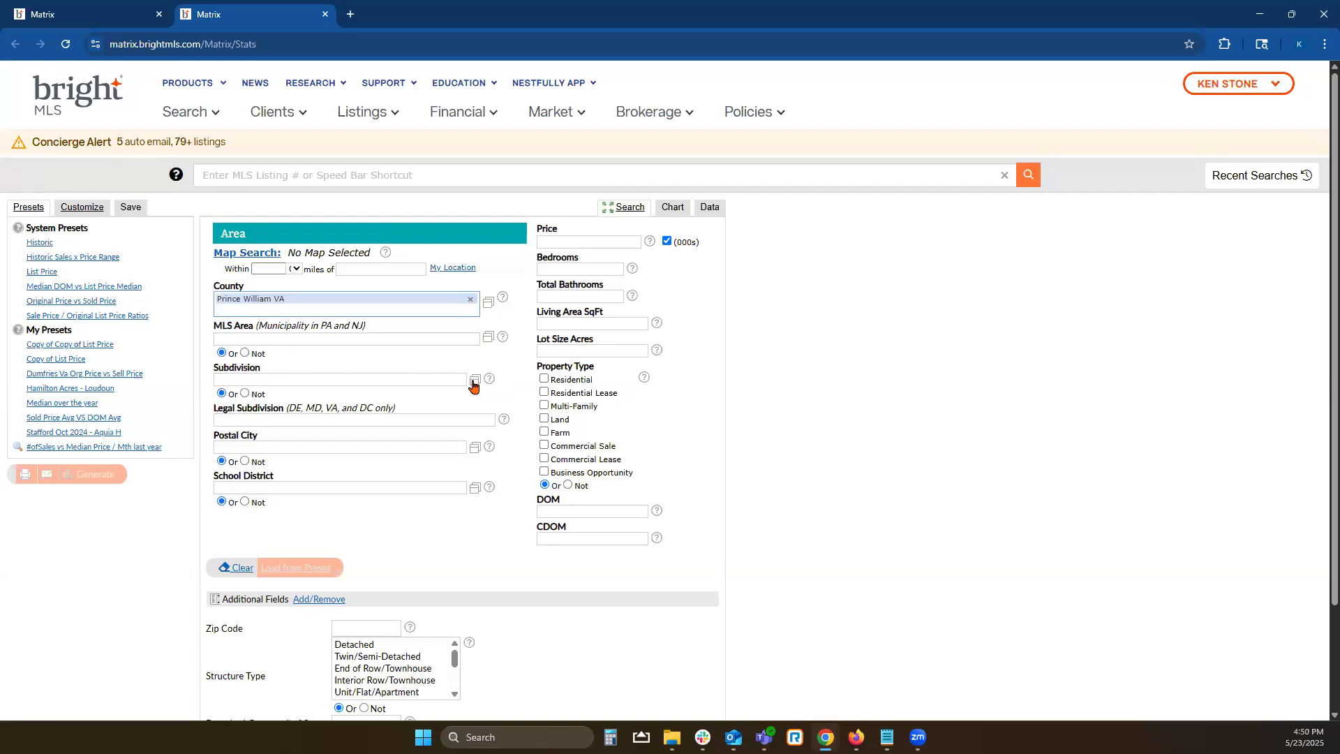
left_click(544, 379)
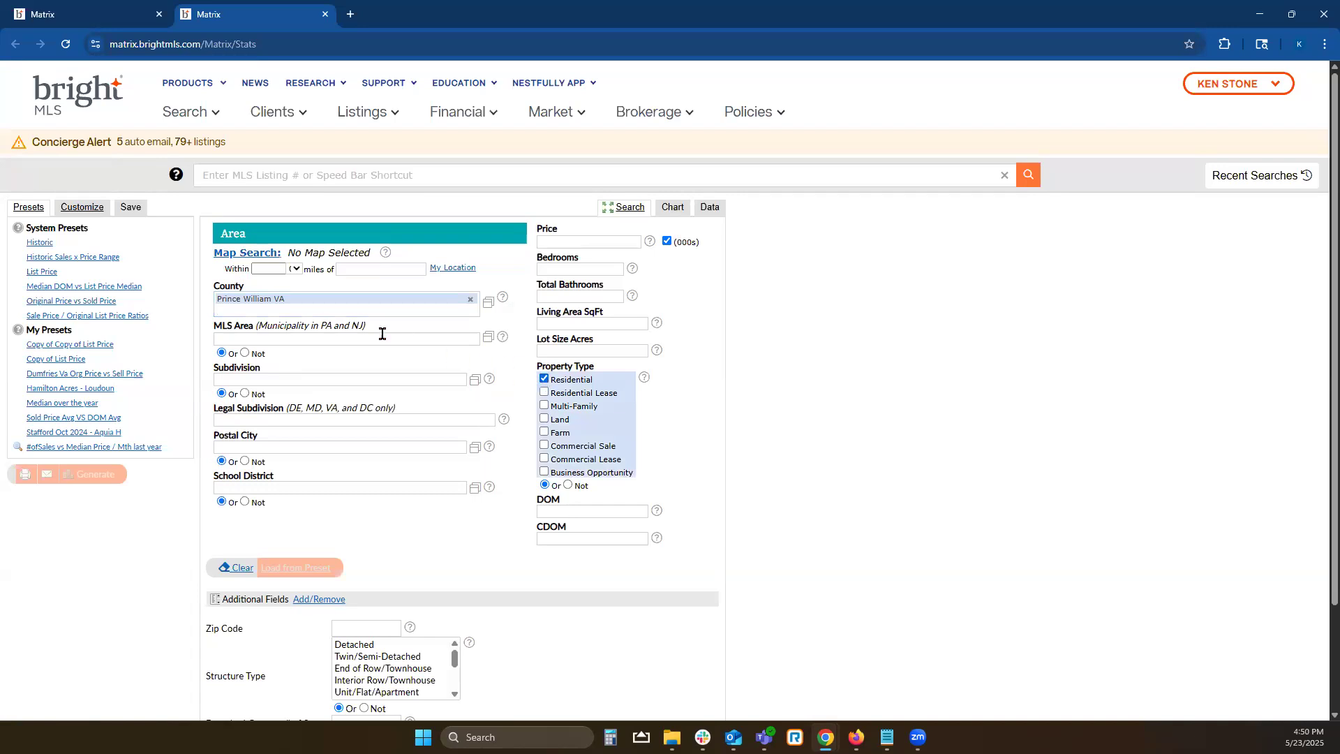
Add the Dominion Valley Country Club (Prince William VA) subdivision to the report's search criteria.
left_click(278, 378)
type("Domin")
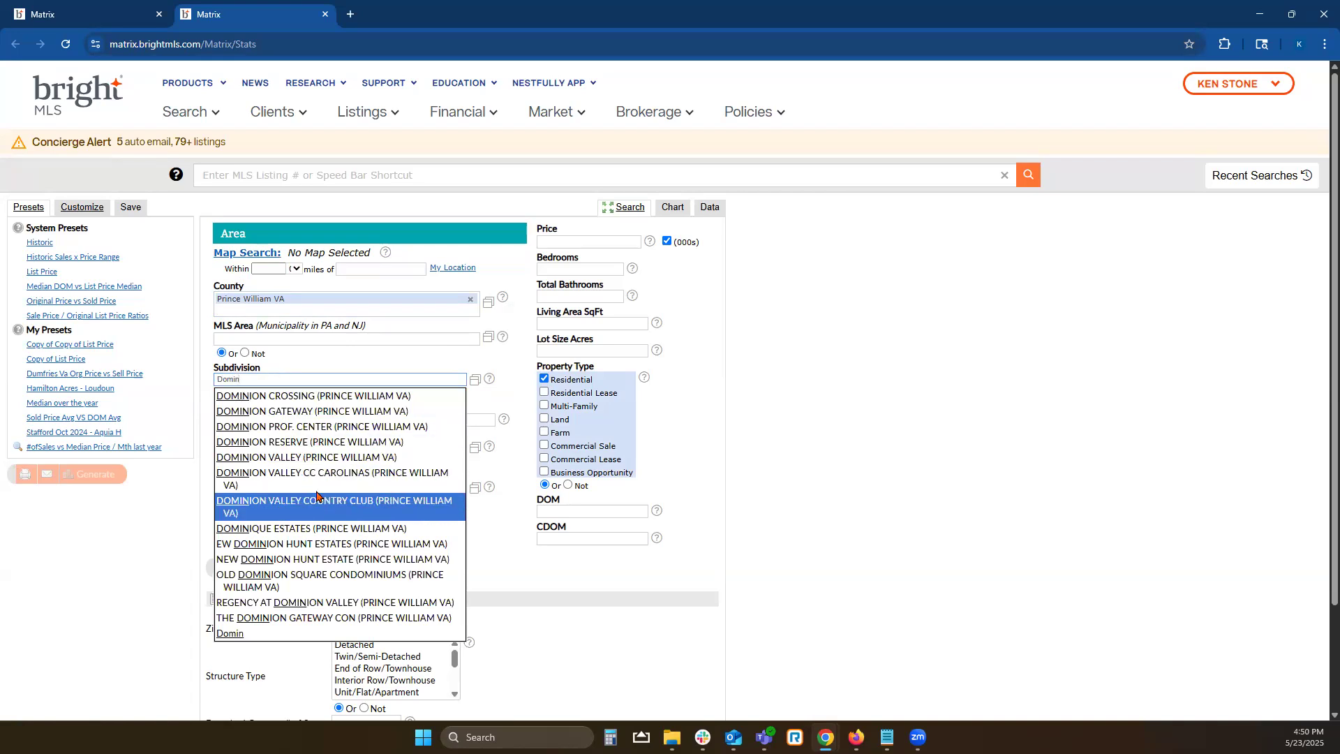
left_click(367, 508)
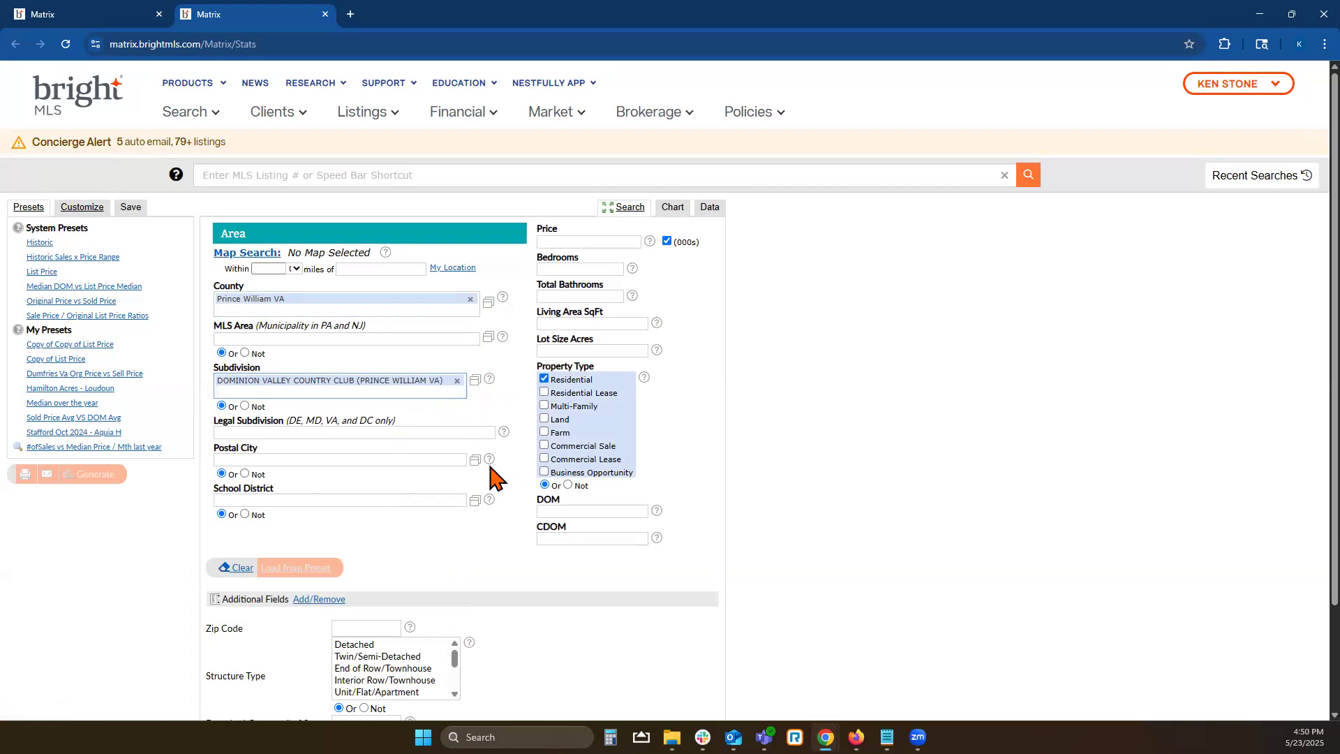
Restrict the structure type in the report's additional search fields to Detached.
scroll(488, 470, "down", 2)
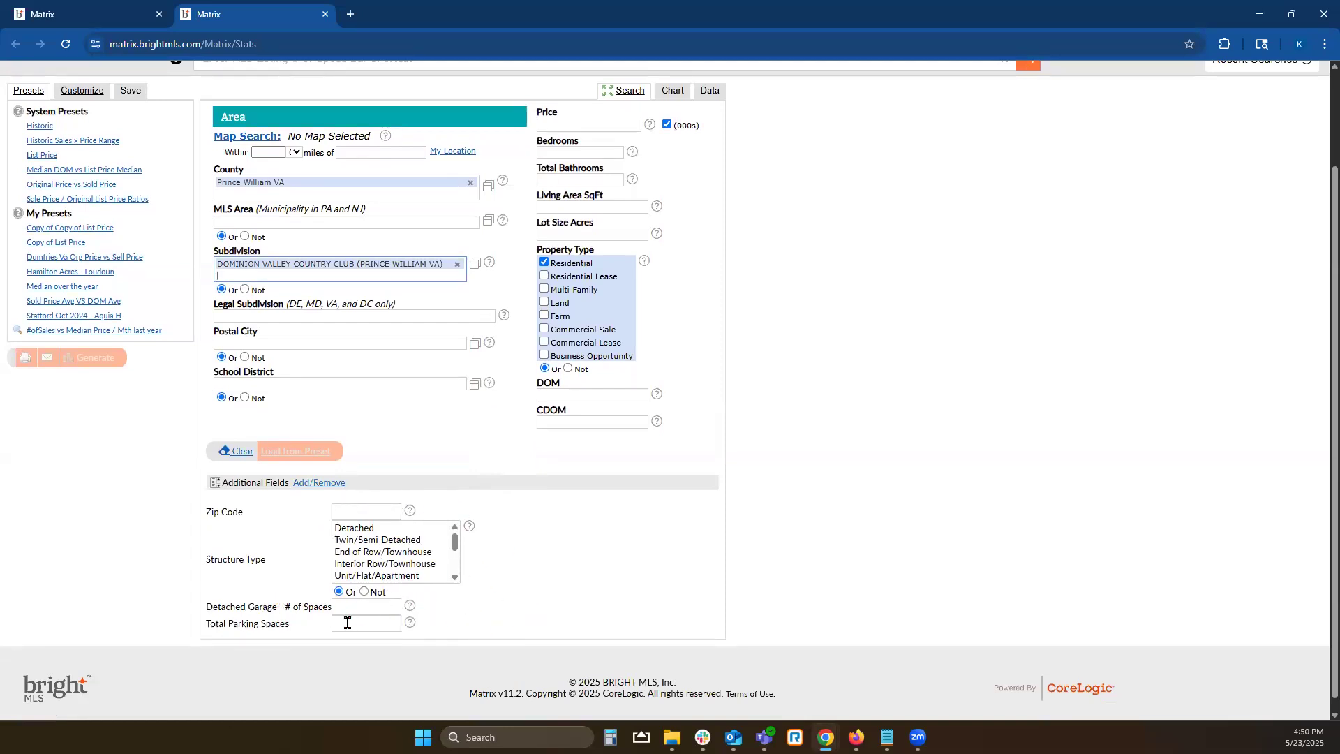
left_click(317, 484)
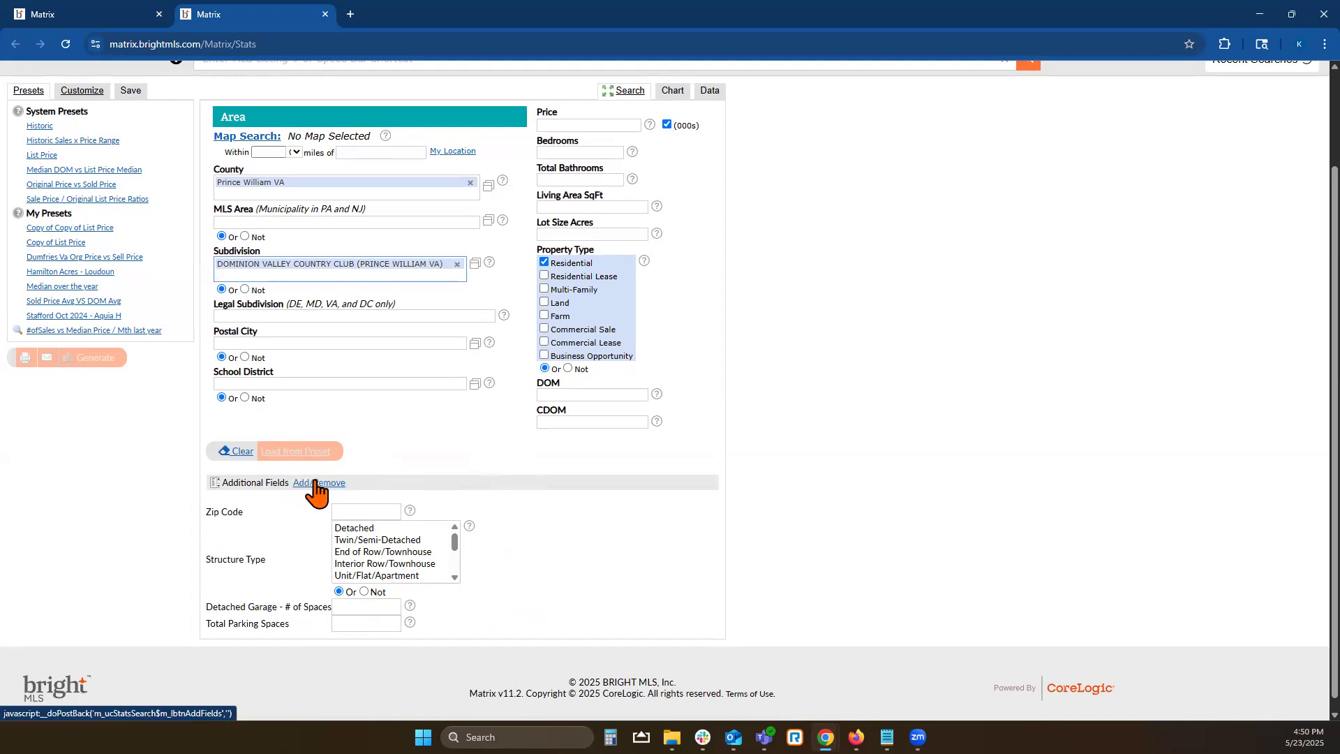
left_click(317, 484)
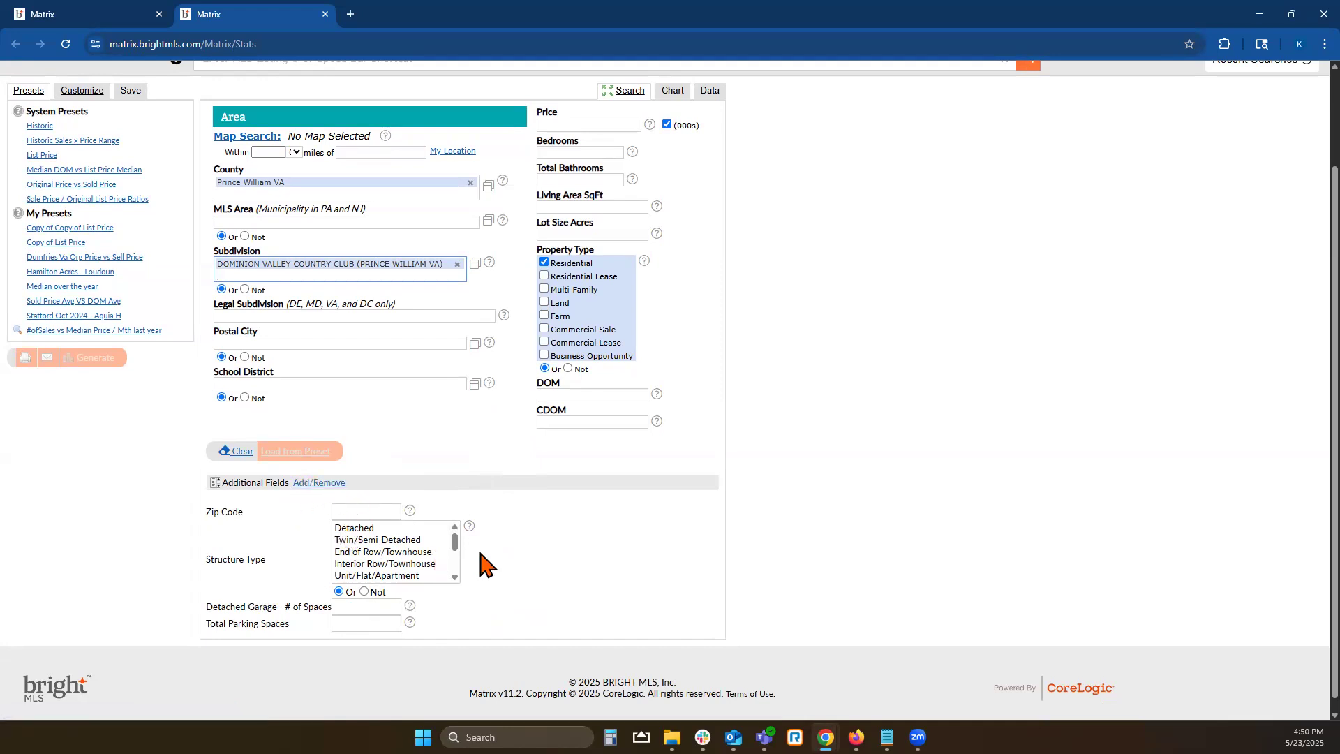
left_click(363, 528)
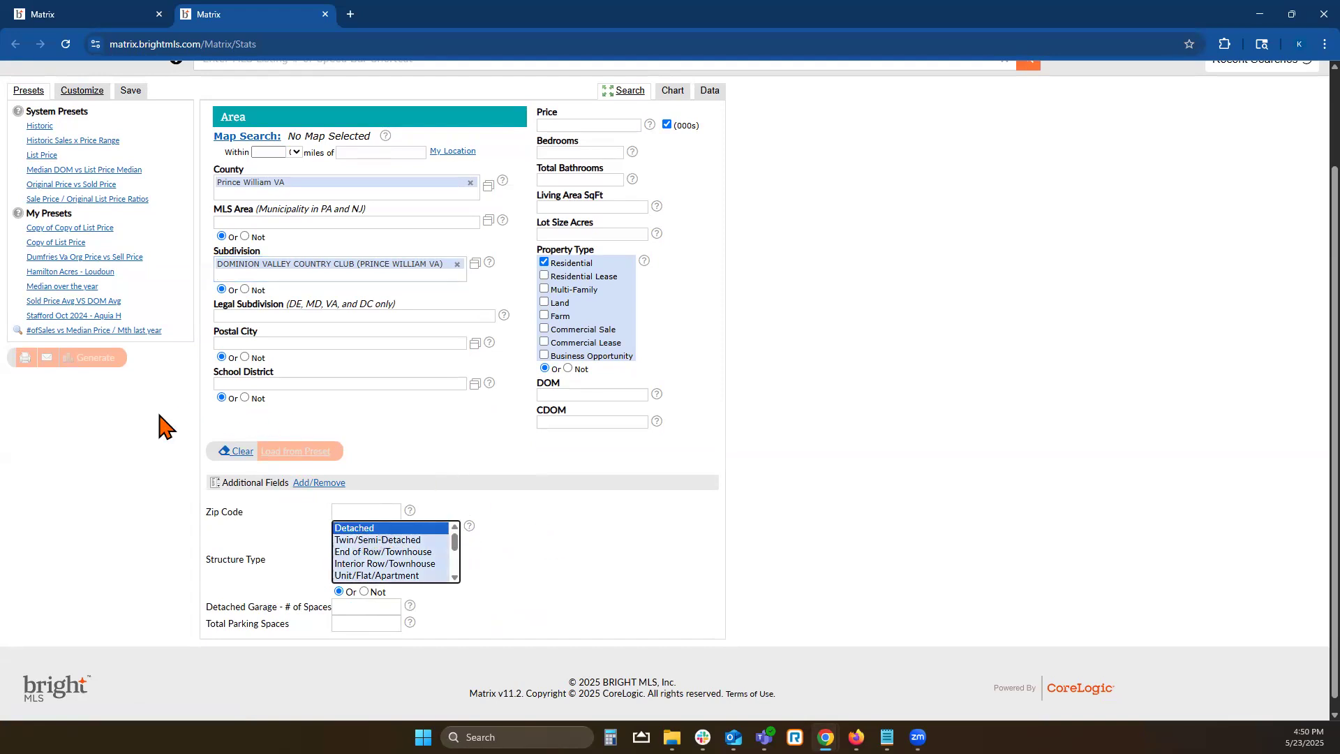
Customize the report with the Year to Date (2025) time frame and Days to Sell, Average as its statistic.
scroll(165, 424, "up", 2)
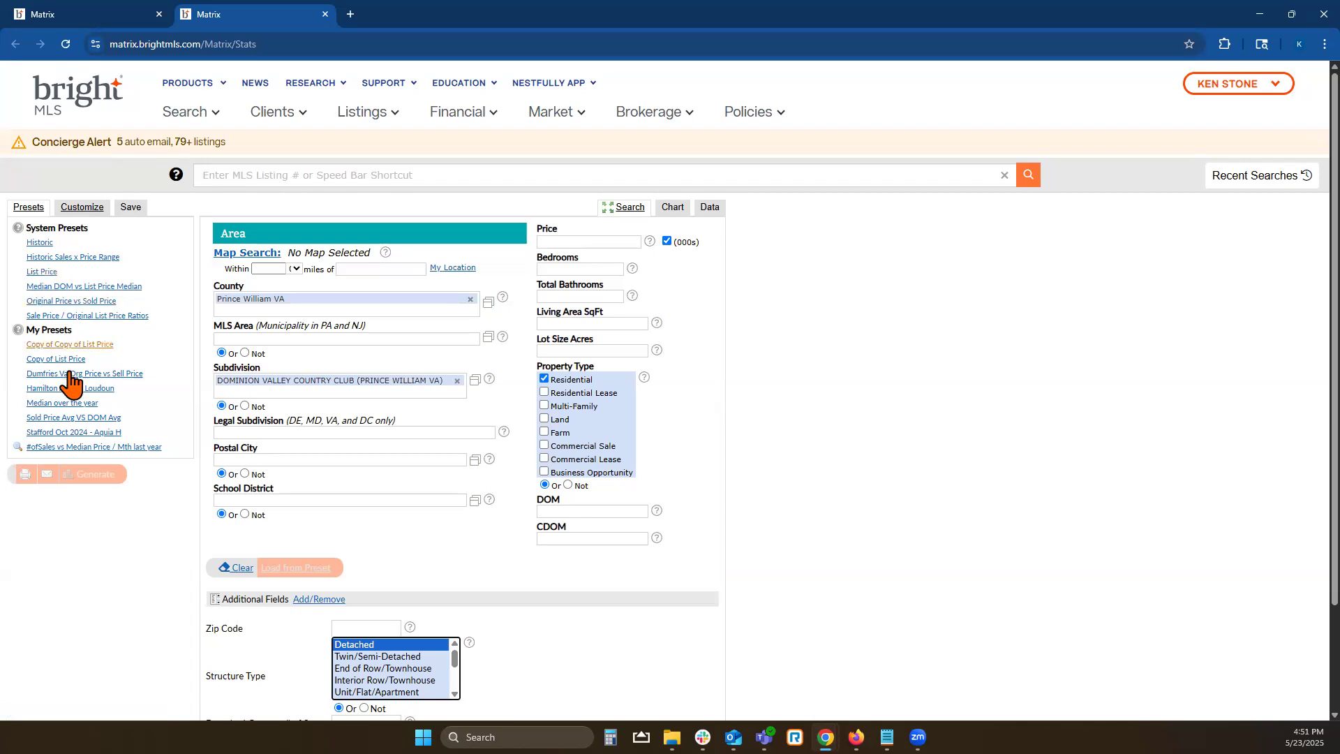
left_click(86, 211)
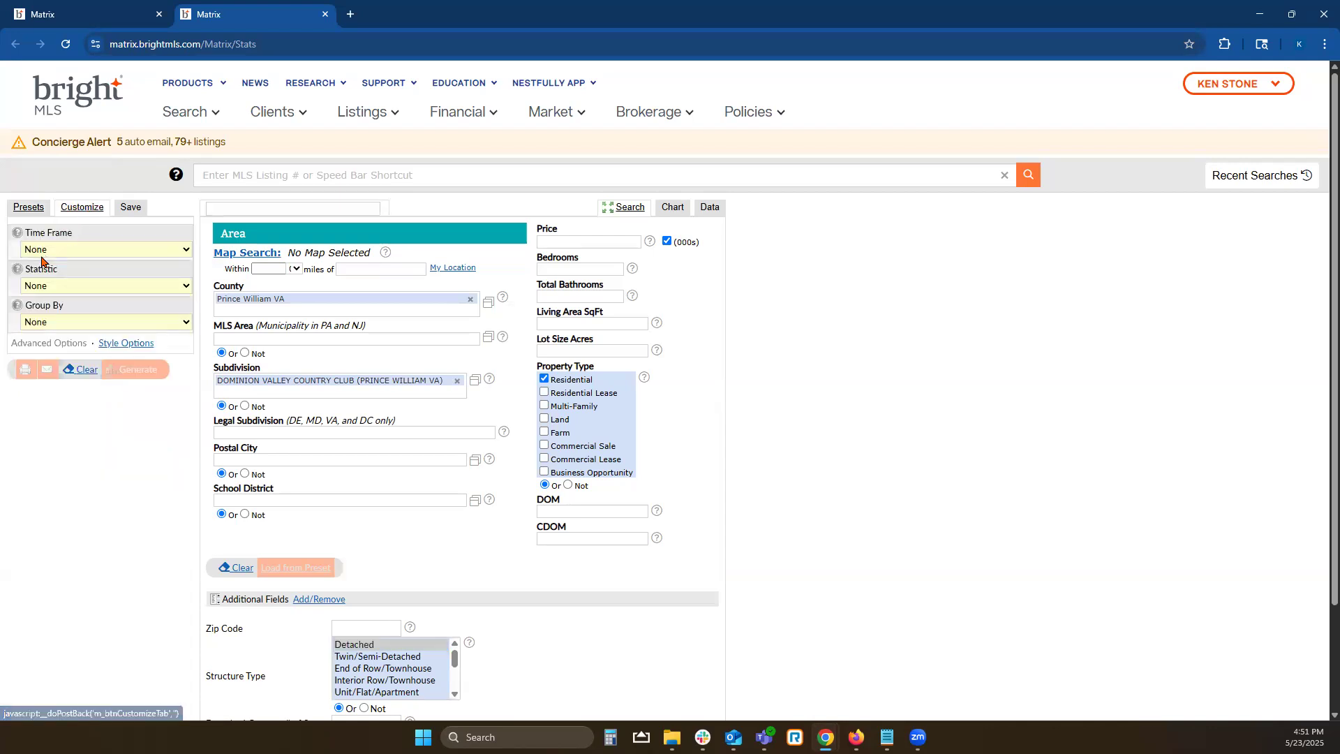
left_click(62, 253)
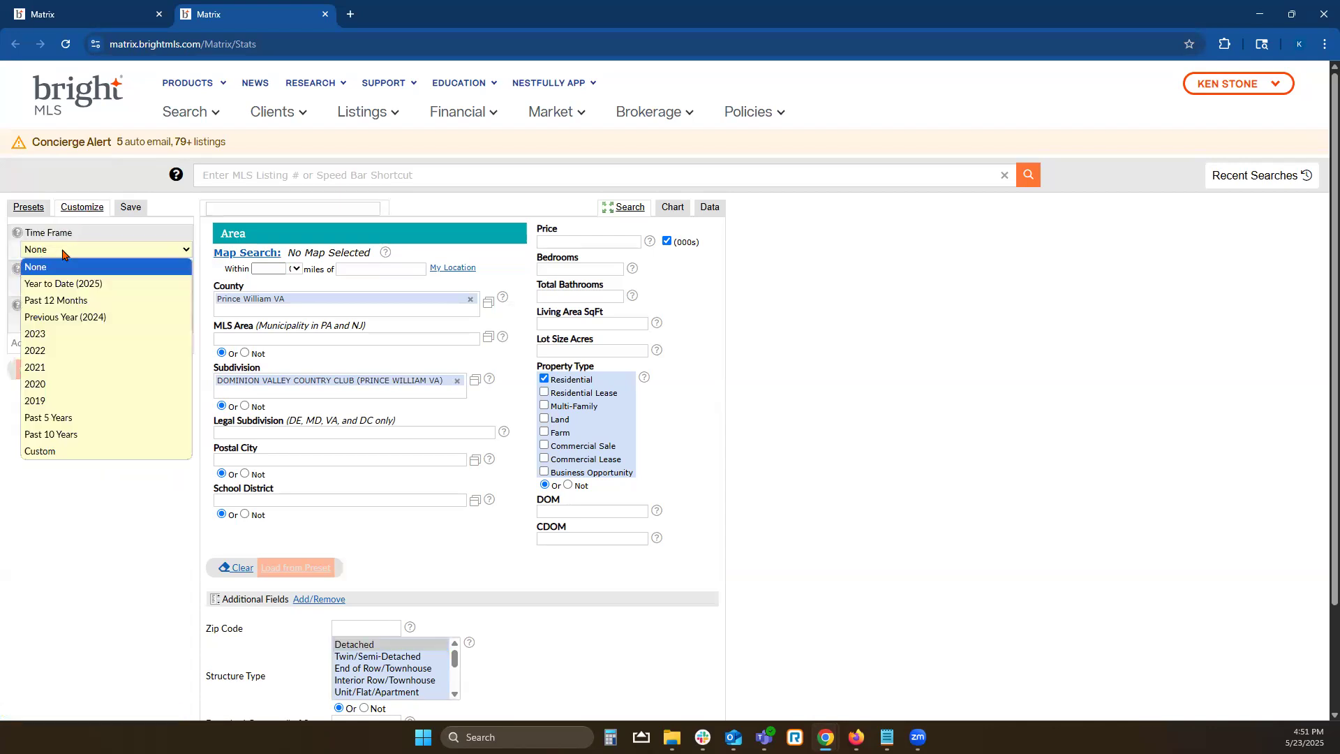
left_click(95, 284)
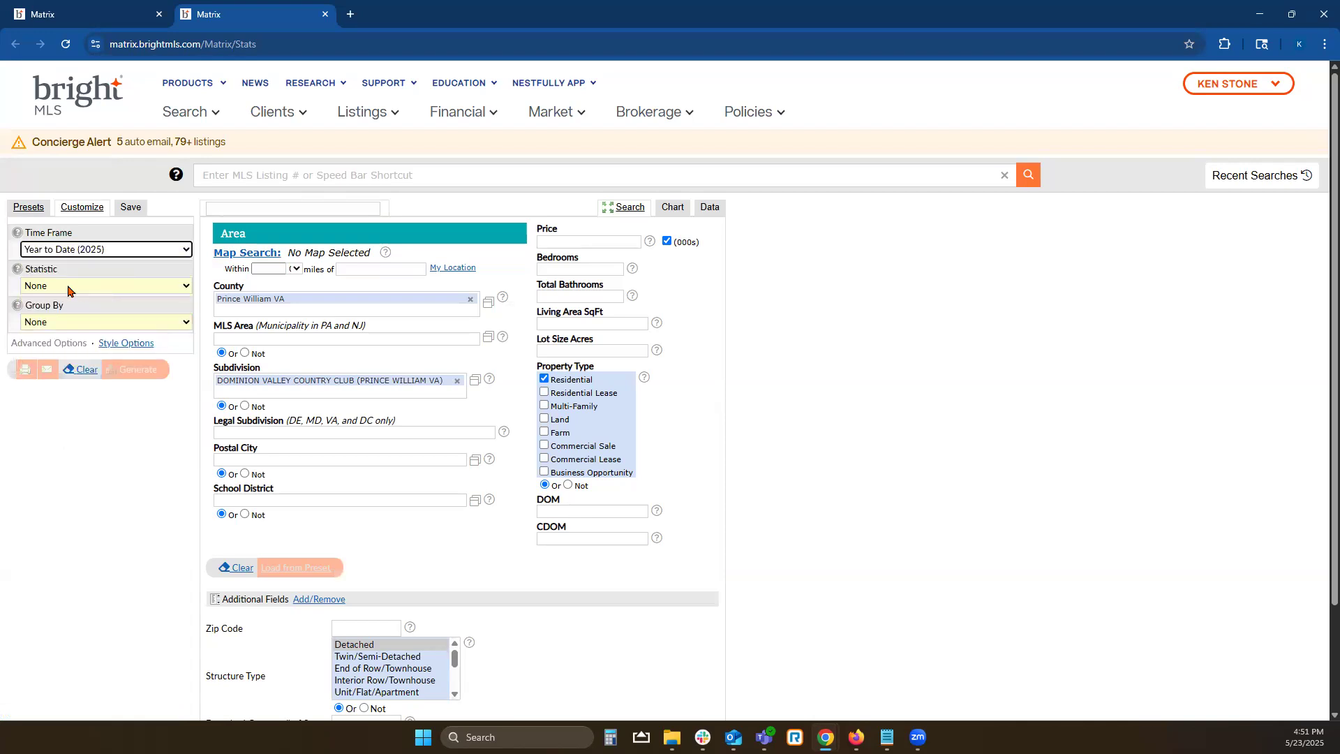
left_click(68, 288)
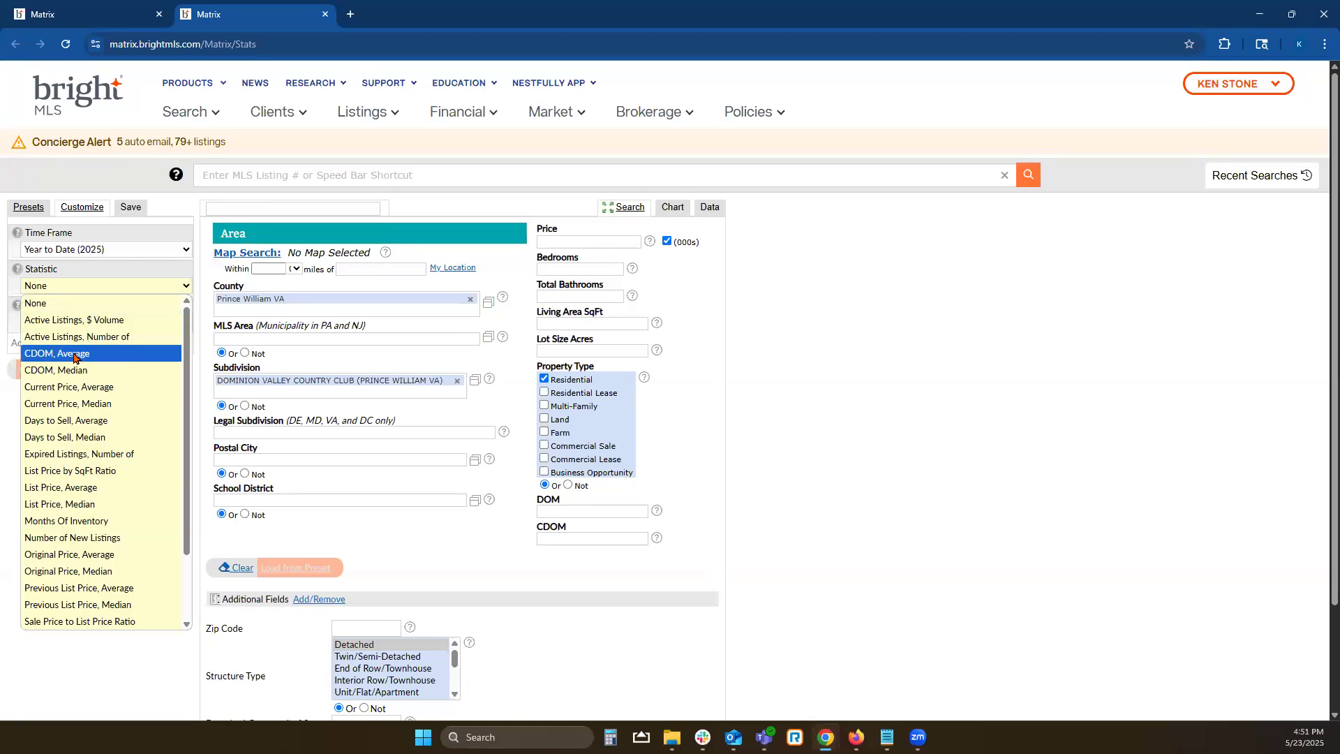
left_click(110, 431)
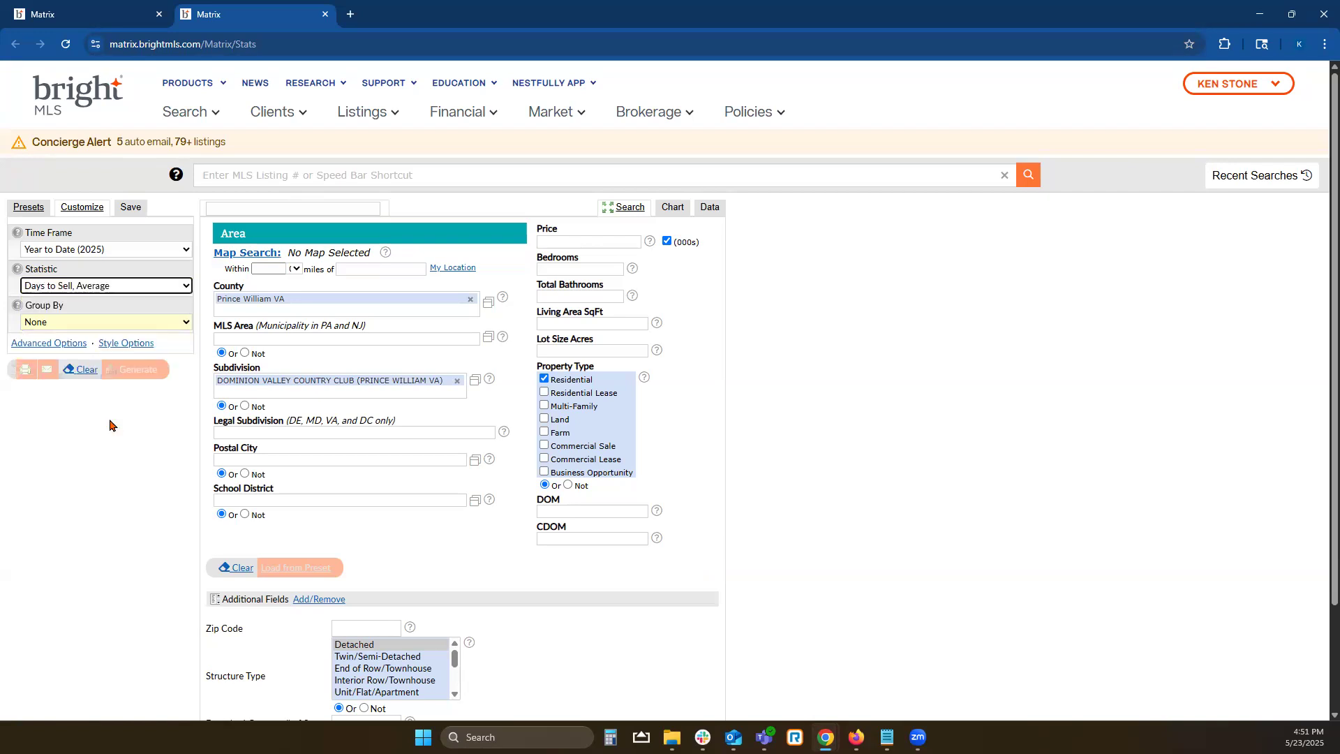
Add Sale Price, Average as the secondary statistic and group the report by Month.
left_click(72, 350)
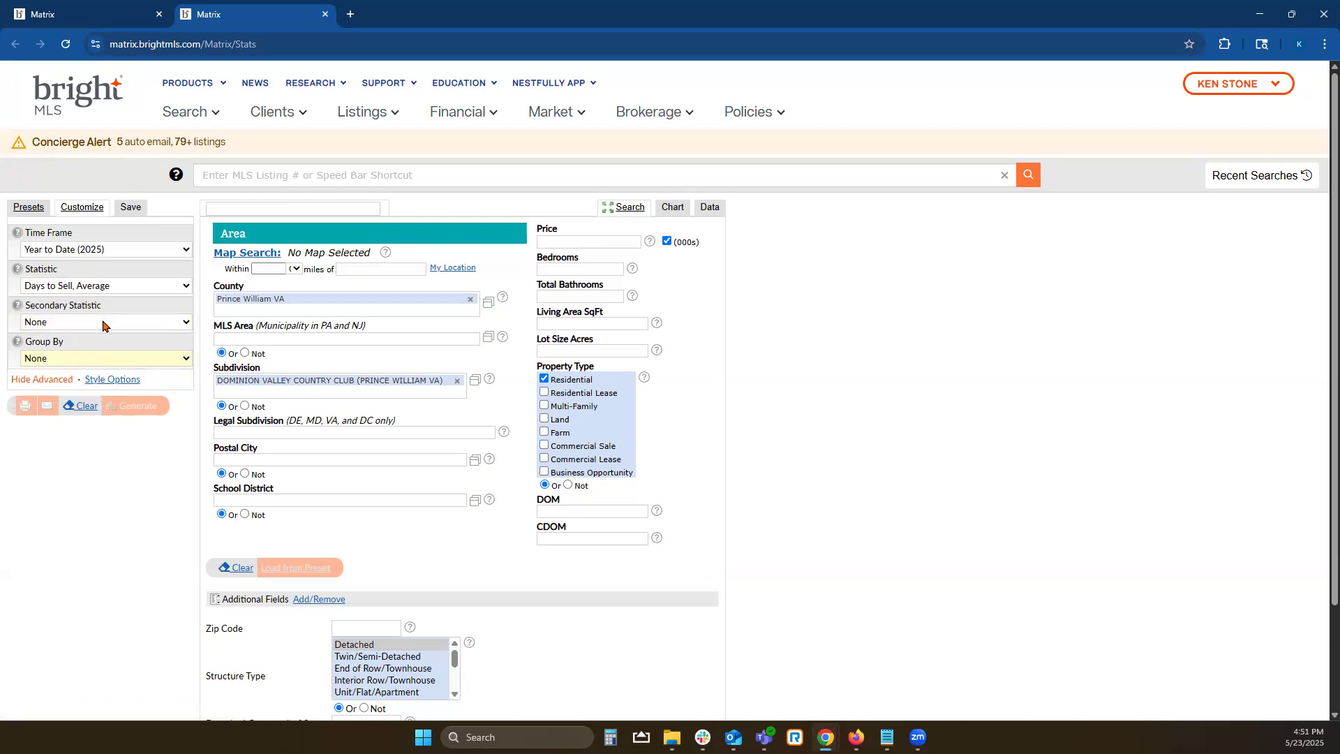
left_click(103, 323)
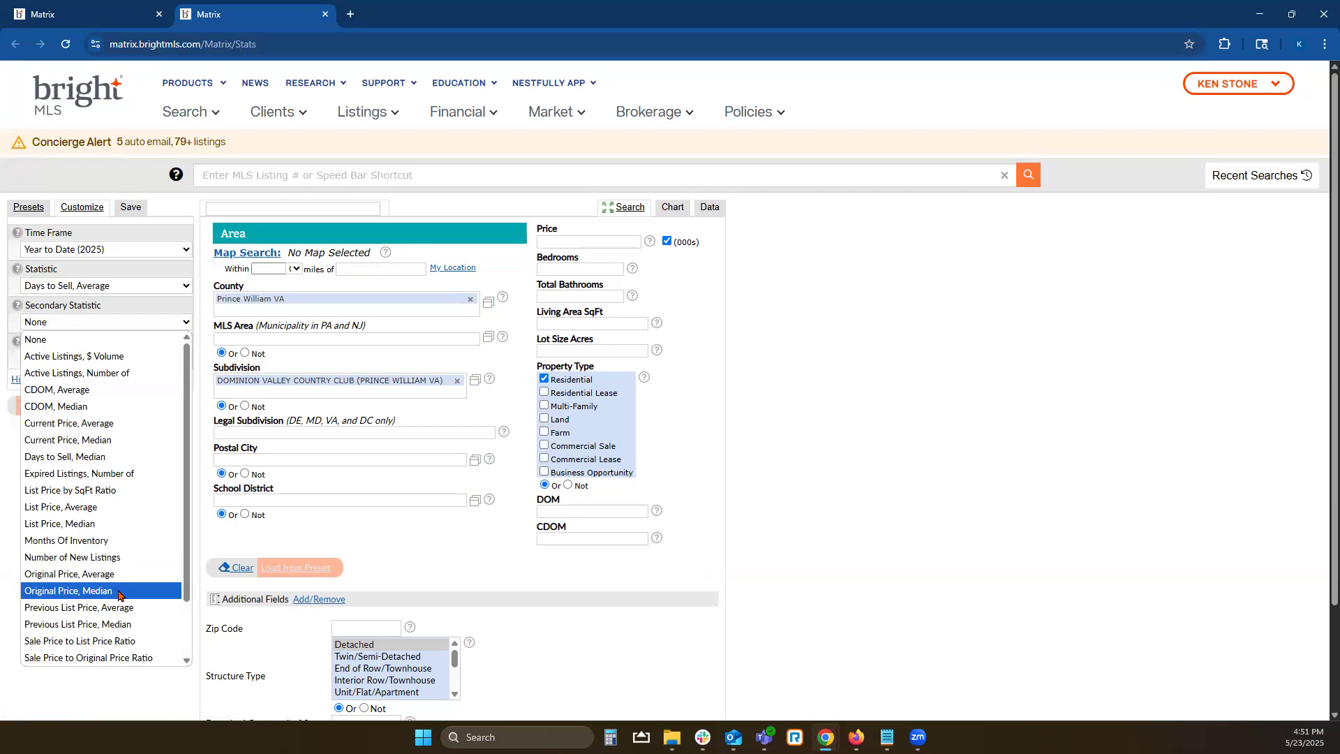
scroll(107, 591, "down", 1)
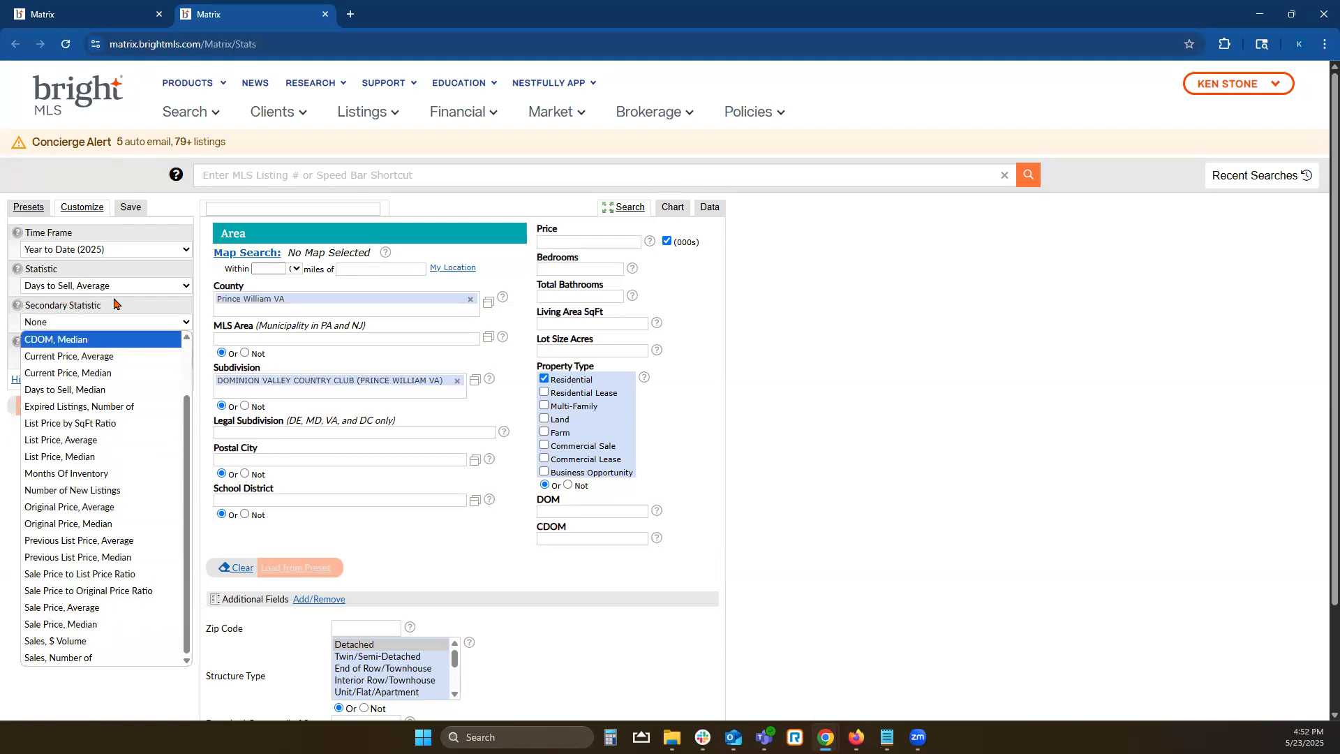
left_click(88, 610)
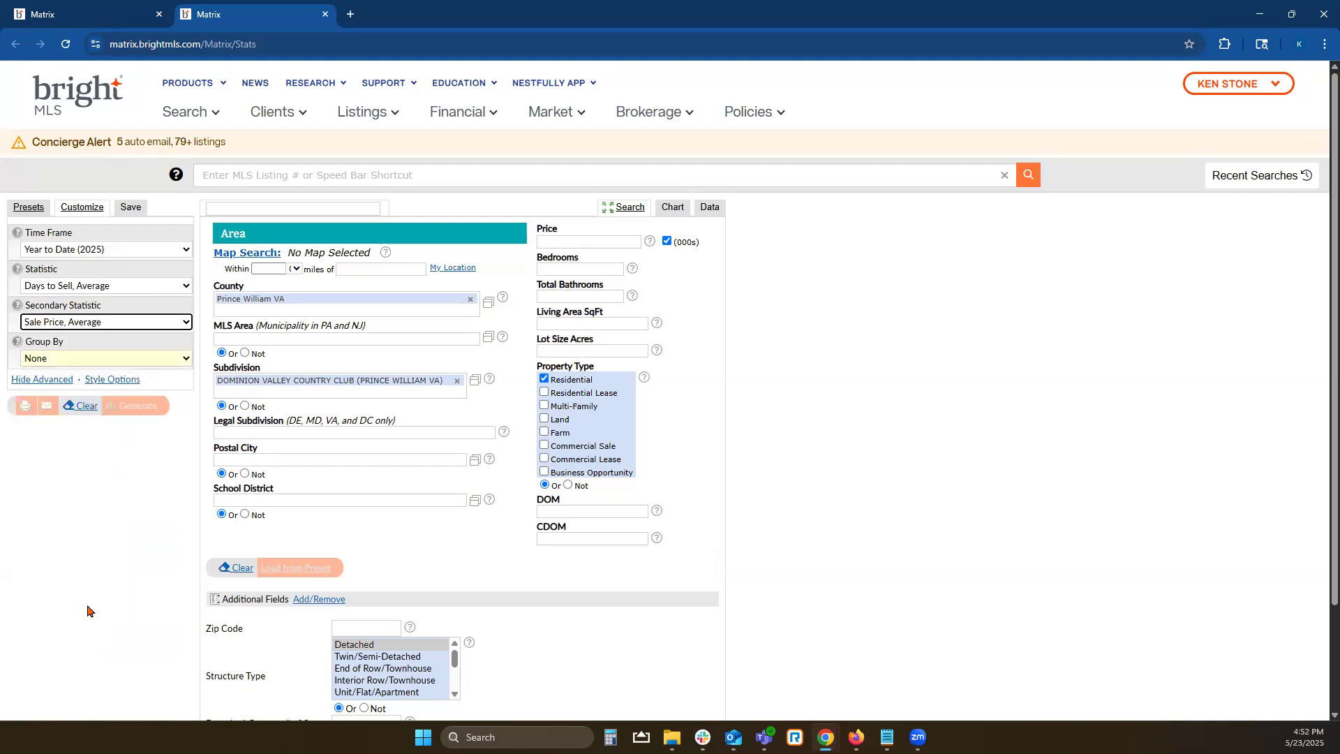
left_click(81, 358)
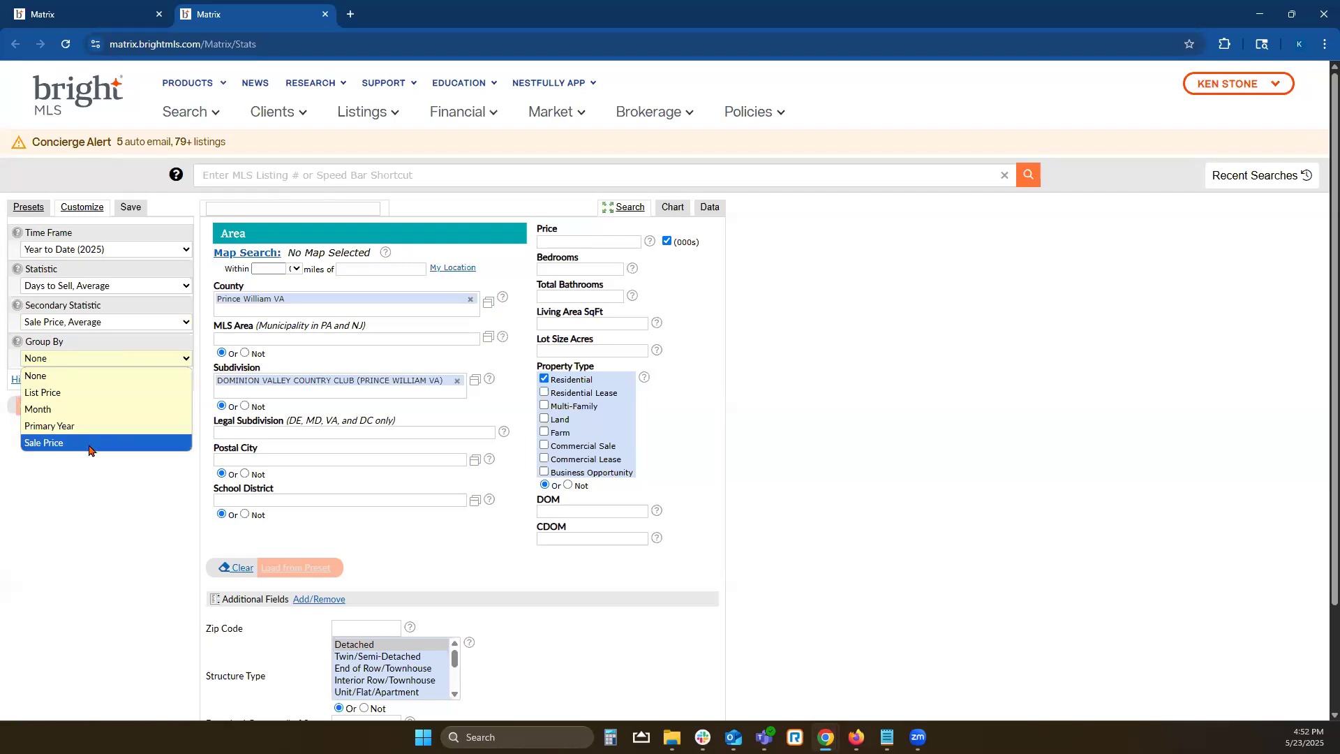
left_click(82, 411)
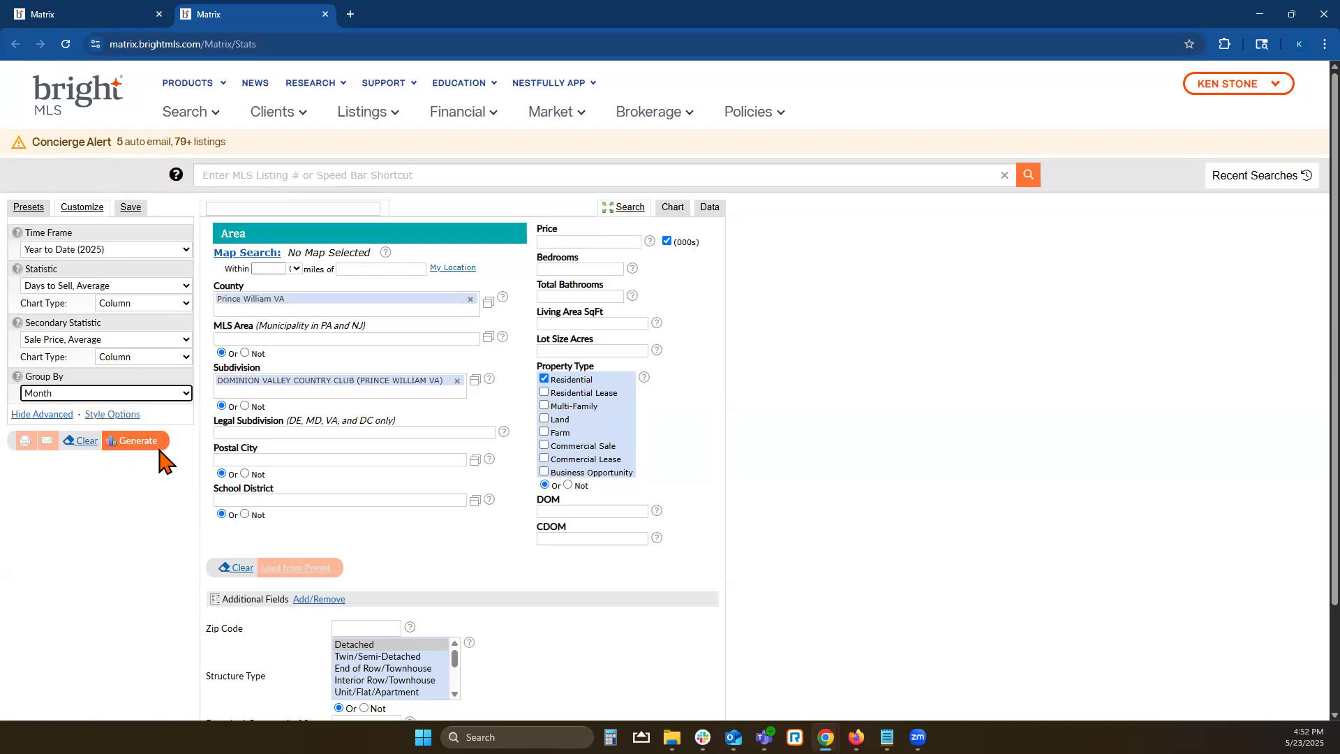
Show the chart style options, set the Days to Sell, Average chart type to Line, and generate the report.
left_click(113, 415)
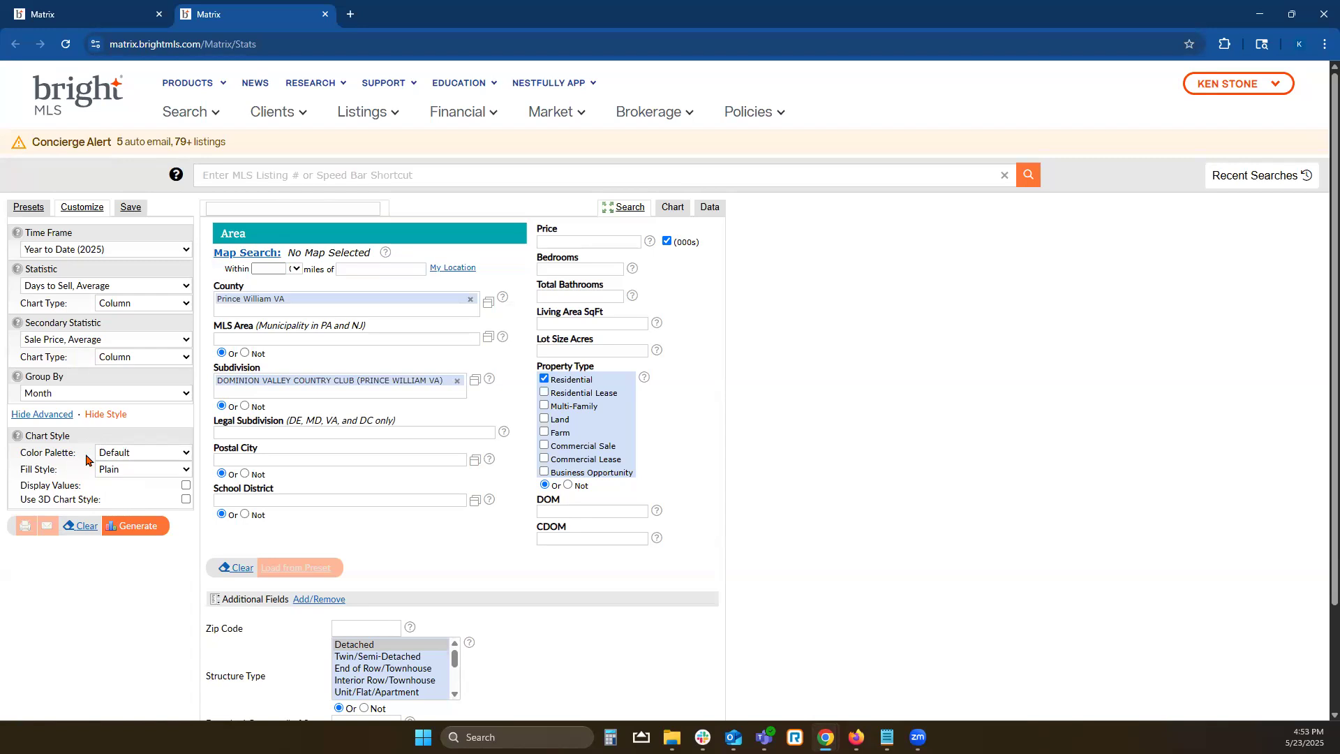
left_click(157, 302)
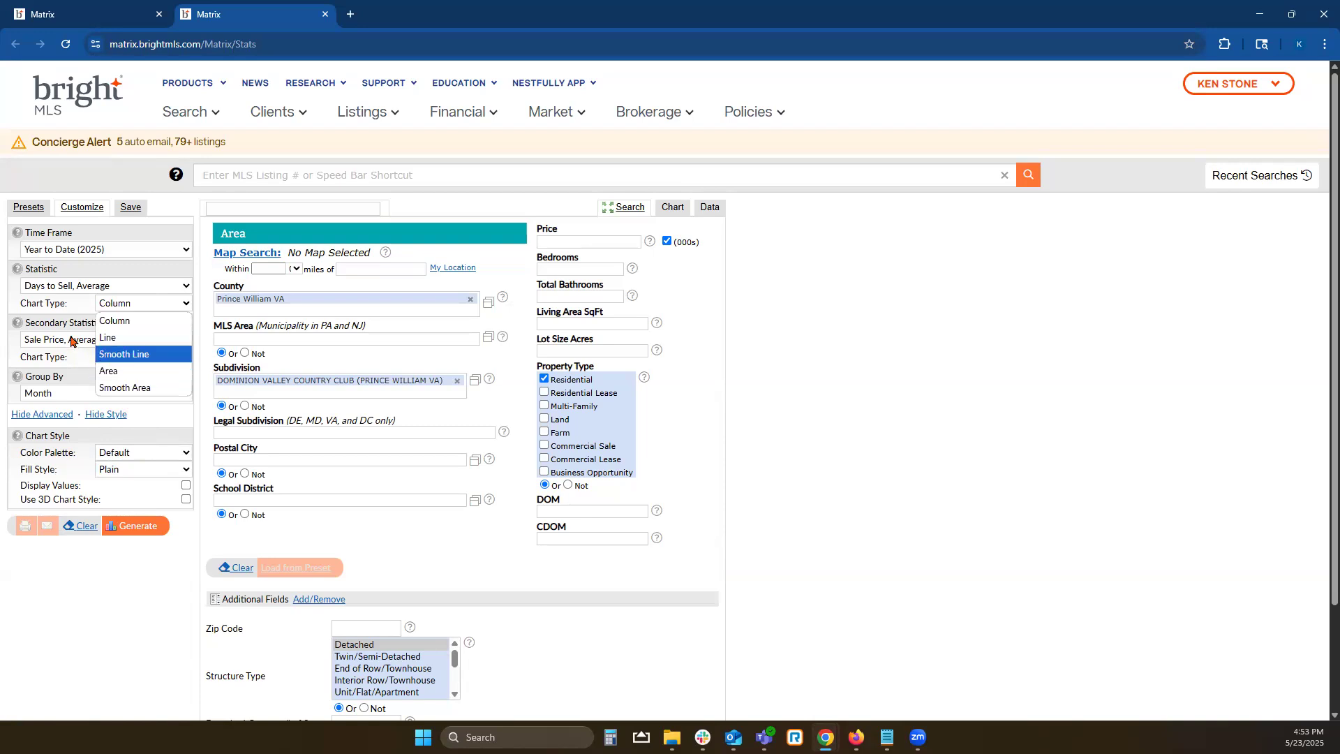
left_click(140, 351)
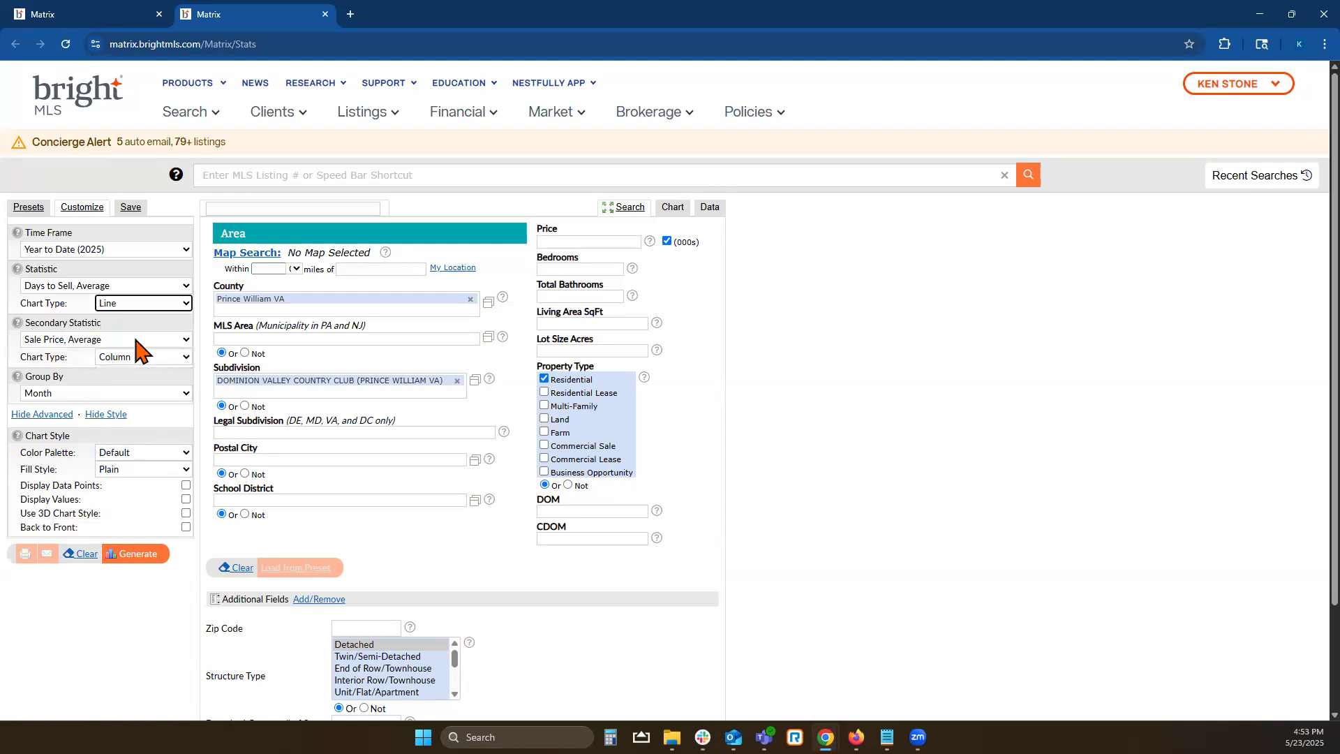
left_click(132, 555)
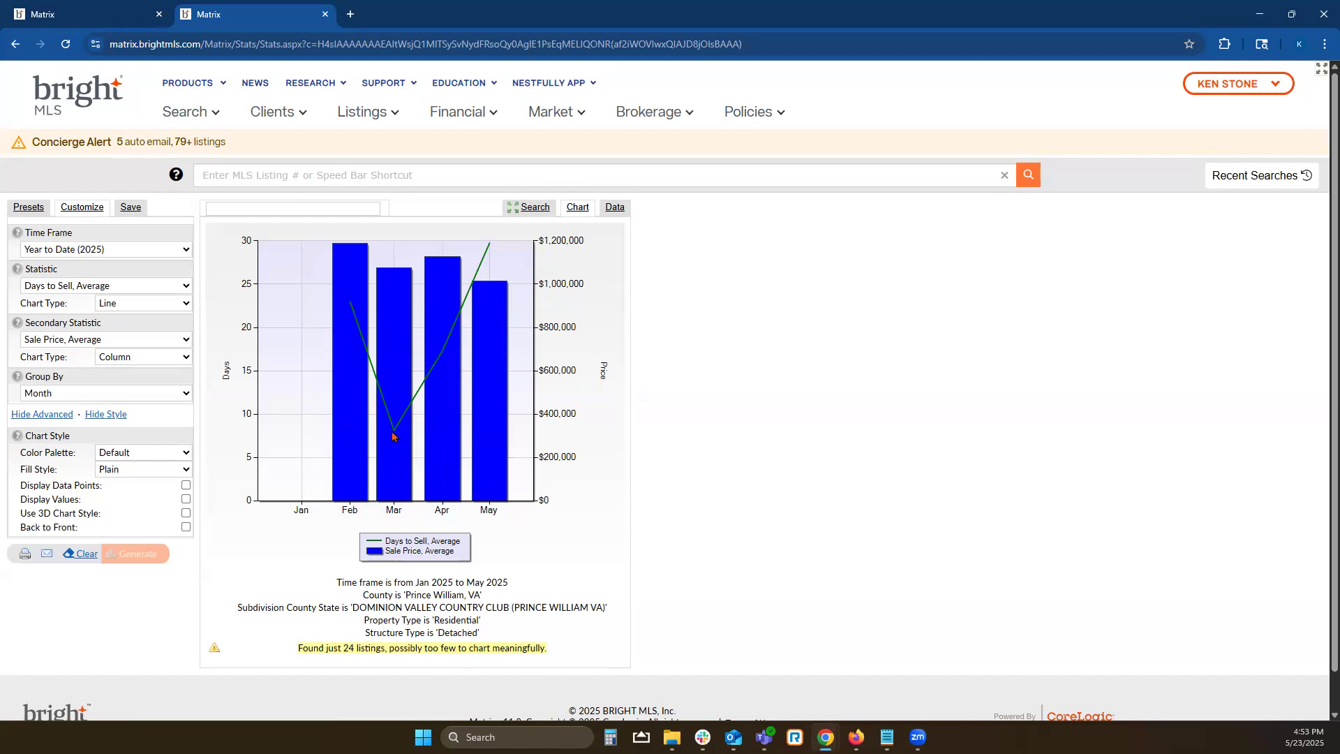
Examine the generated chart and its listing-count note, and read the monthly figures in the report's data table.
mouse_move(393, 432)
left_click_drag(544, 644, 298, 646)
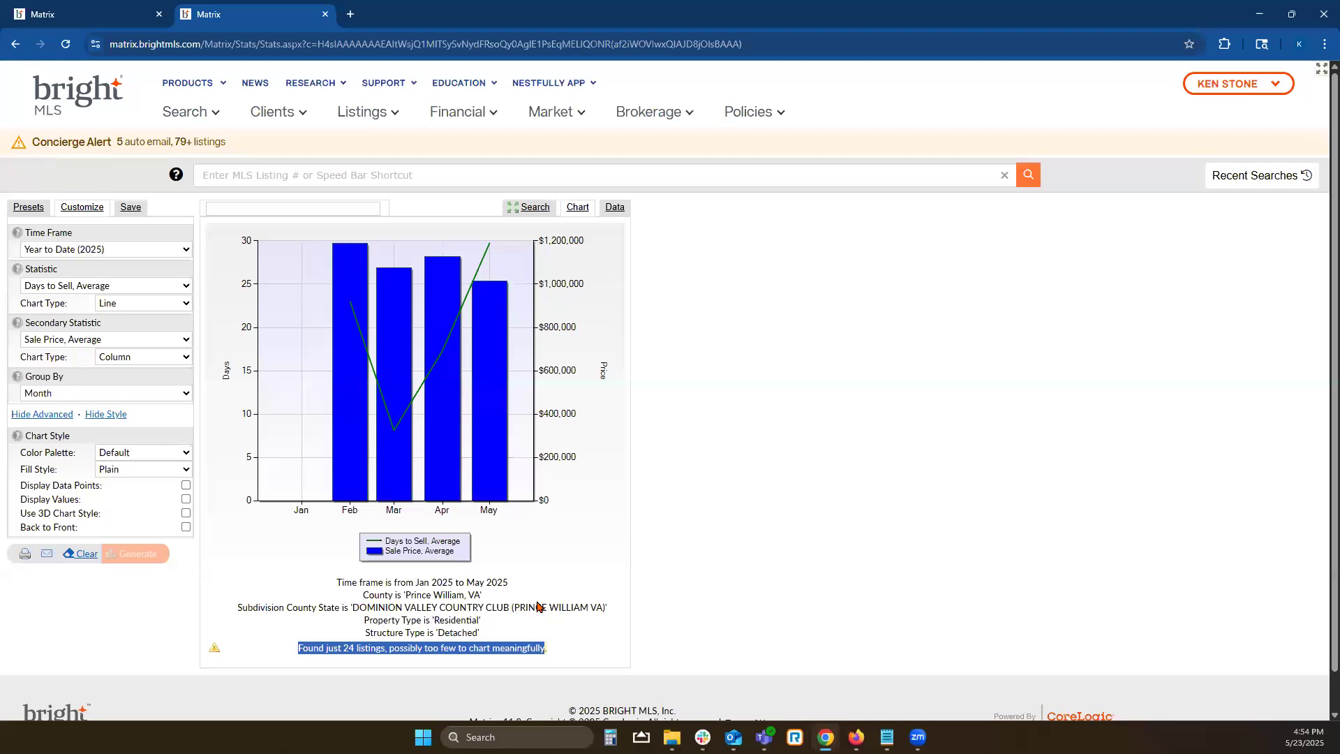
left_click(554, 647)
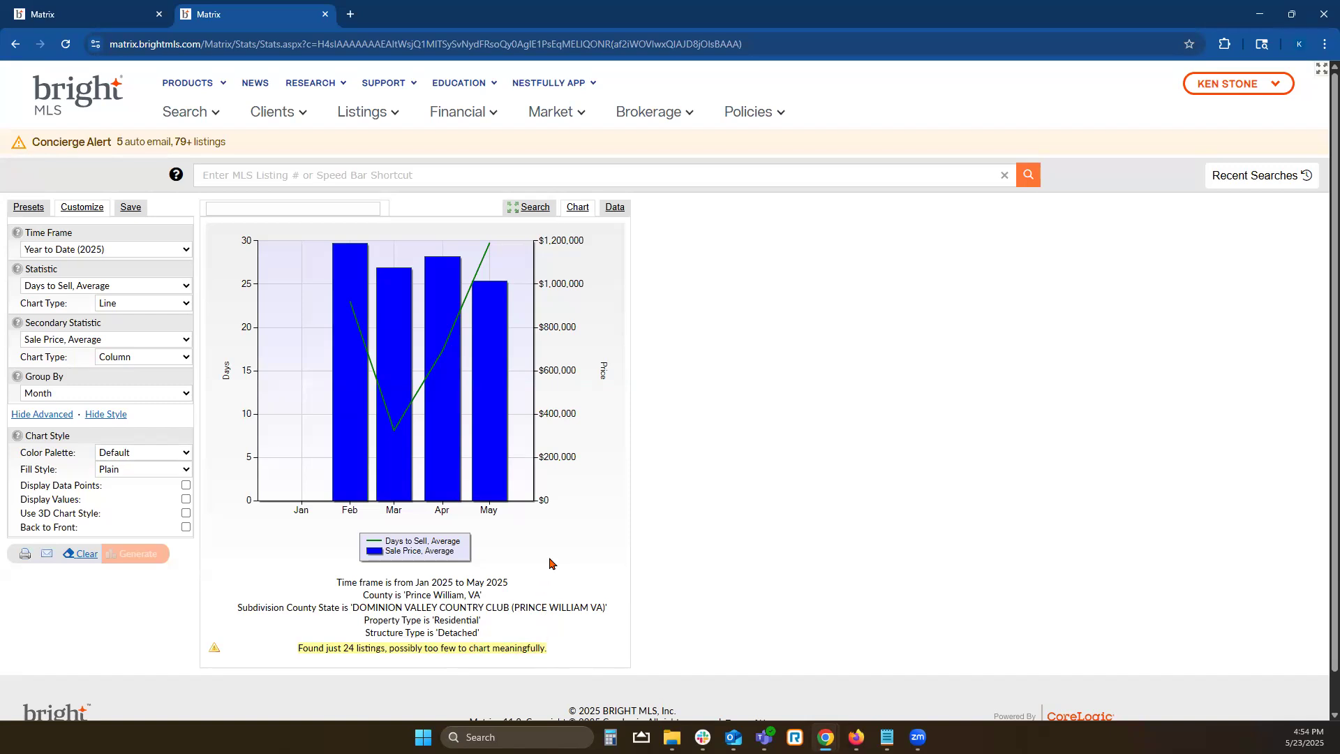
left_click(611, 208)
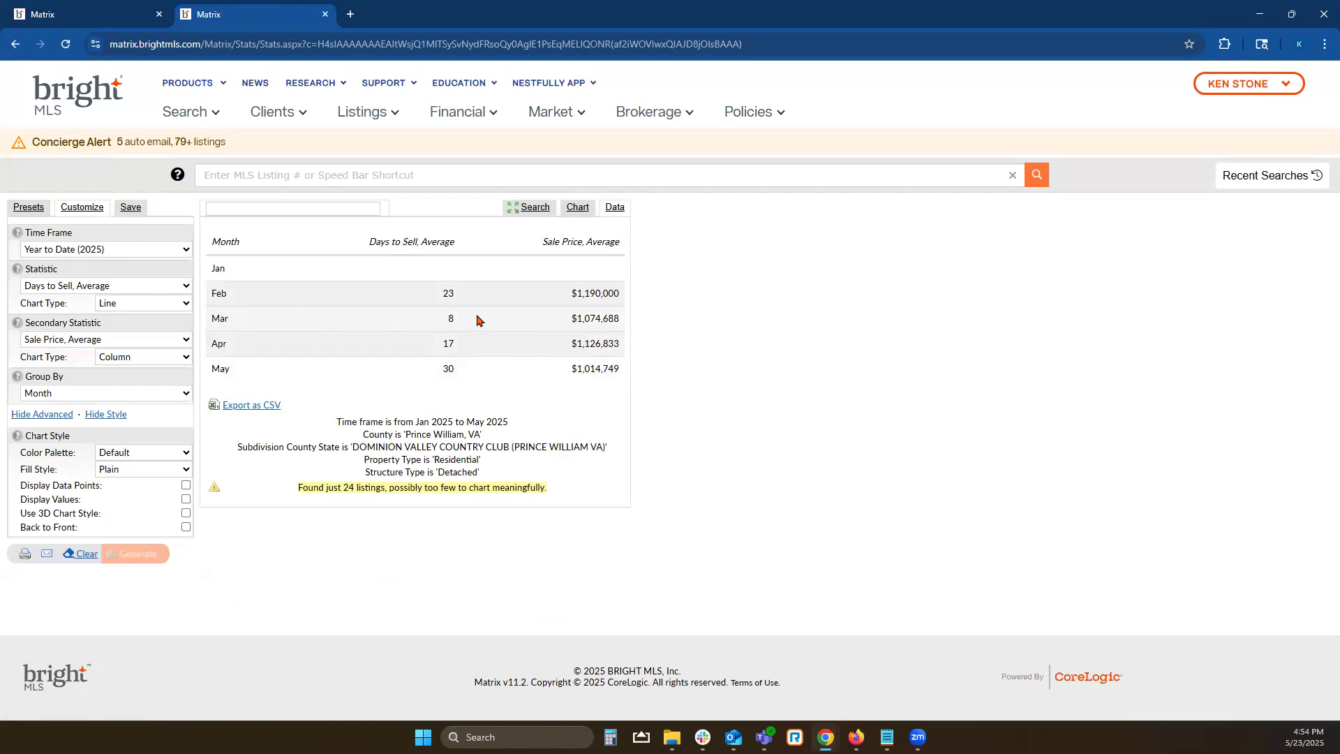
double_click(450, 318)
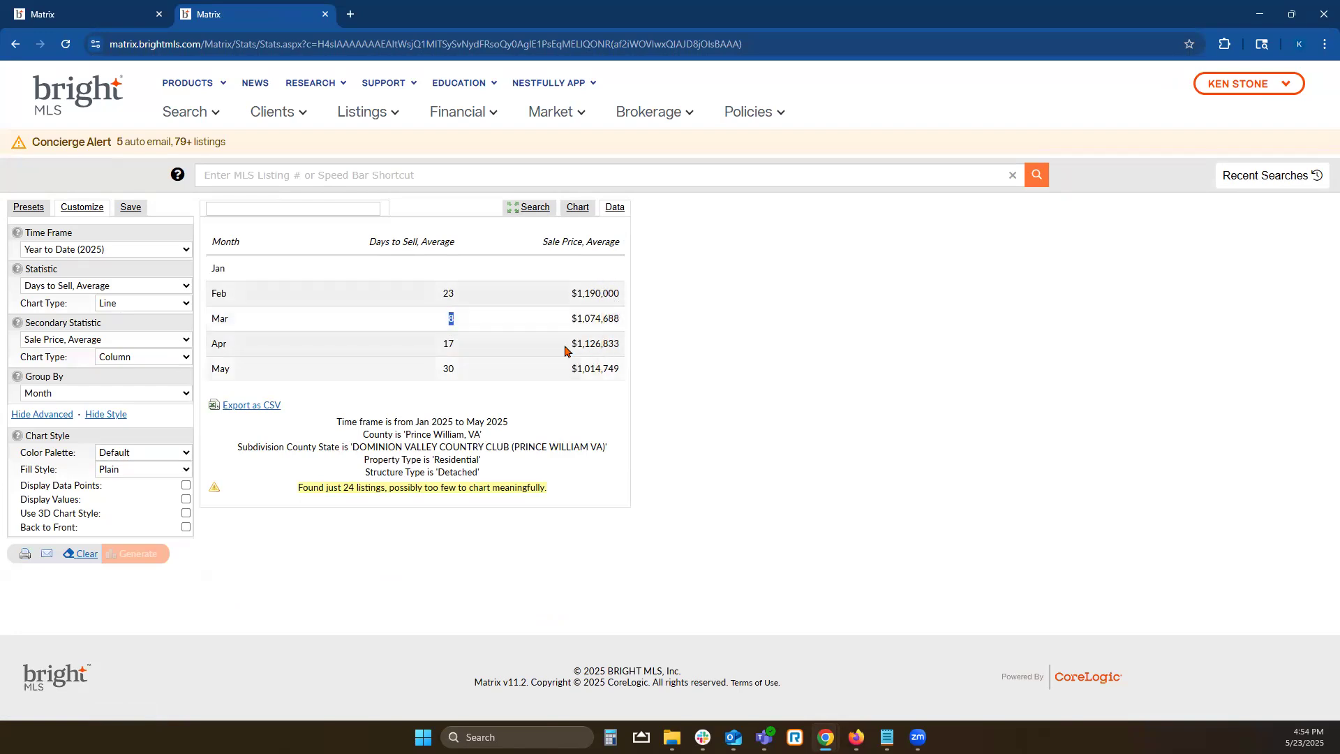
left_click(715, 294)
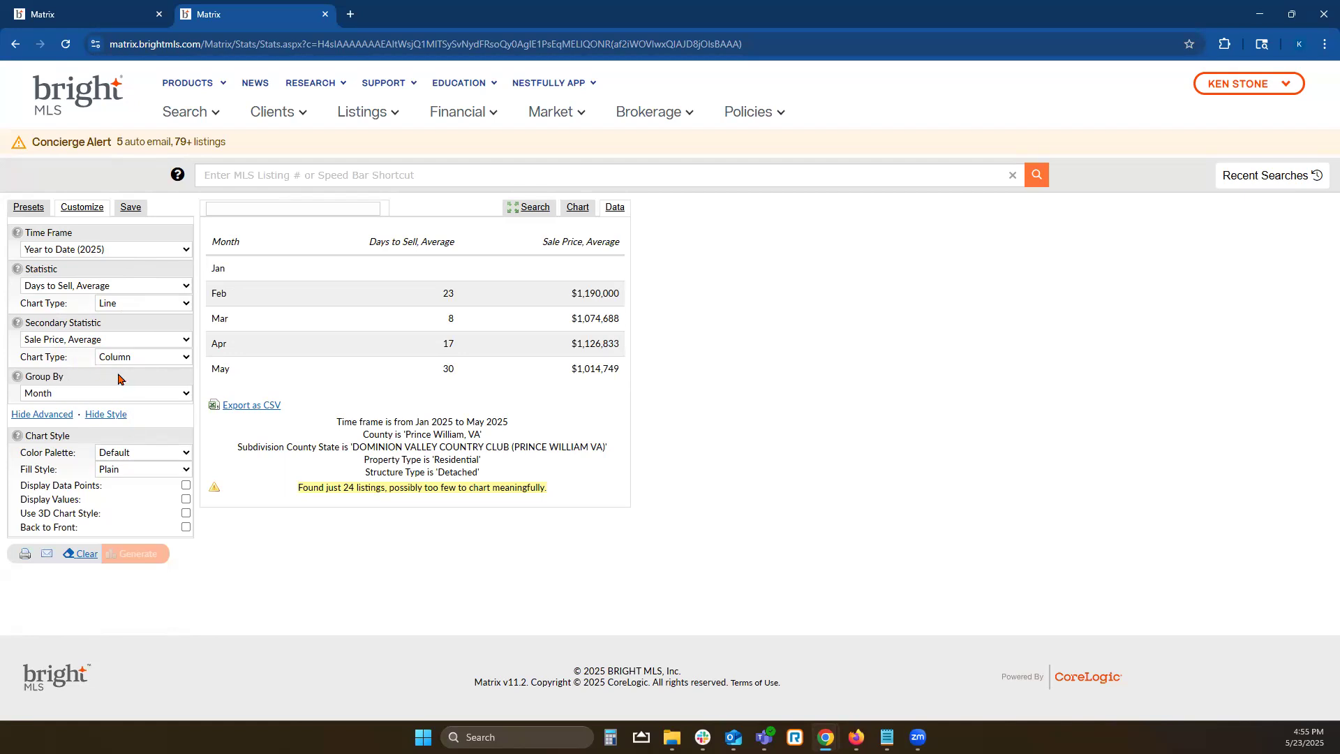
Collapse the style options and examine the settings for saving the report as a preset, including Save Search Criteria with Preset.
left_click(106, 415)
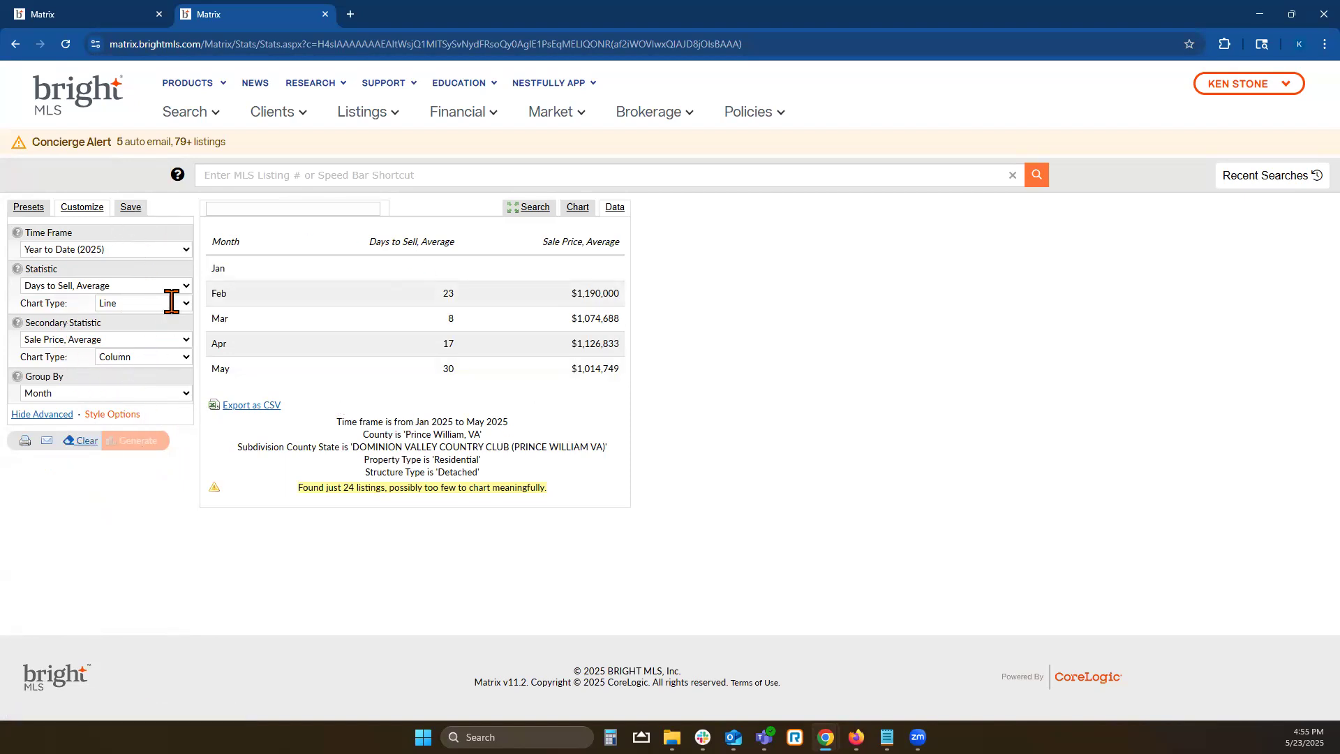
left_click(133, 212)
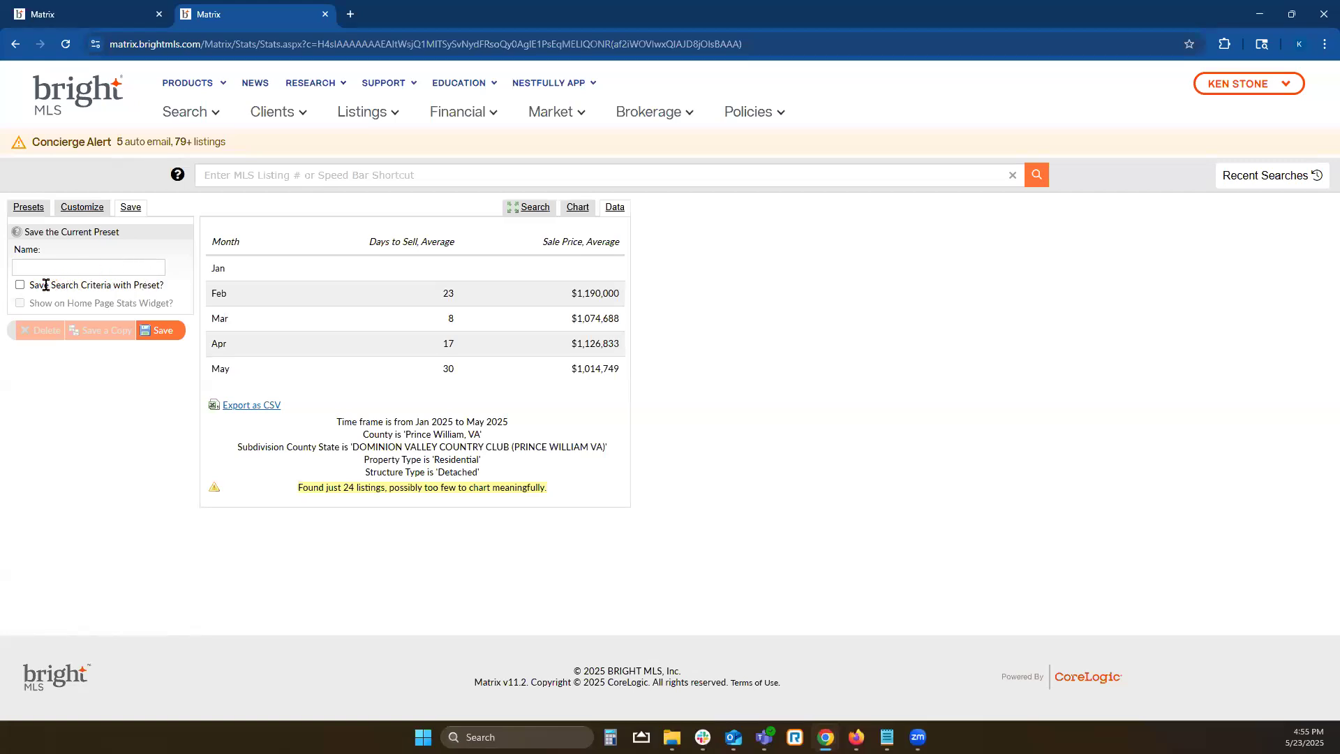
left_click_drag(45, 285, 180, 291)
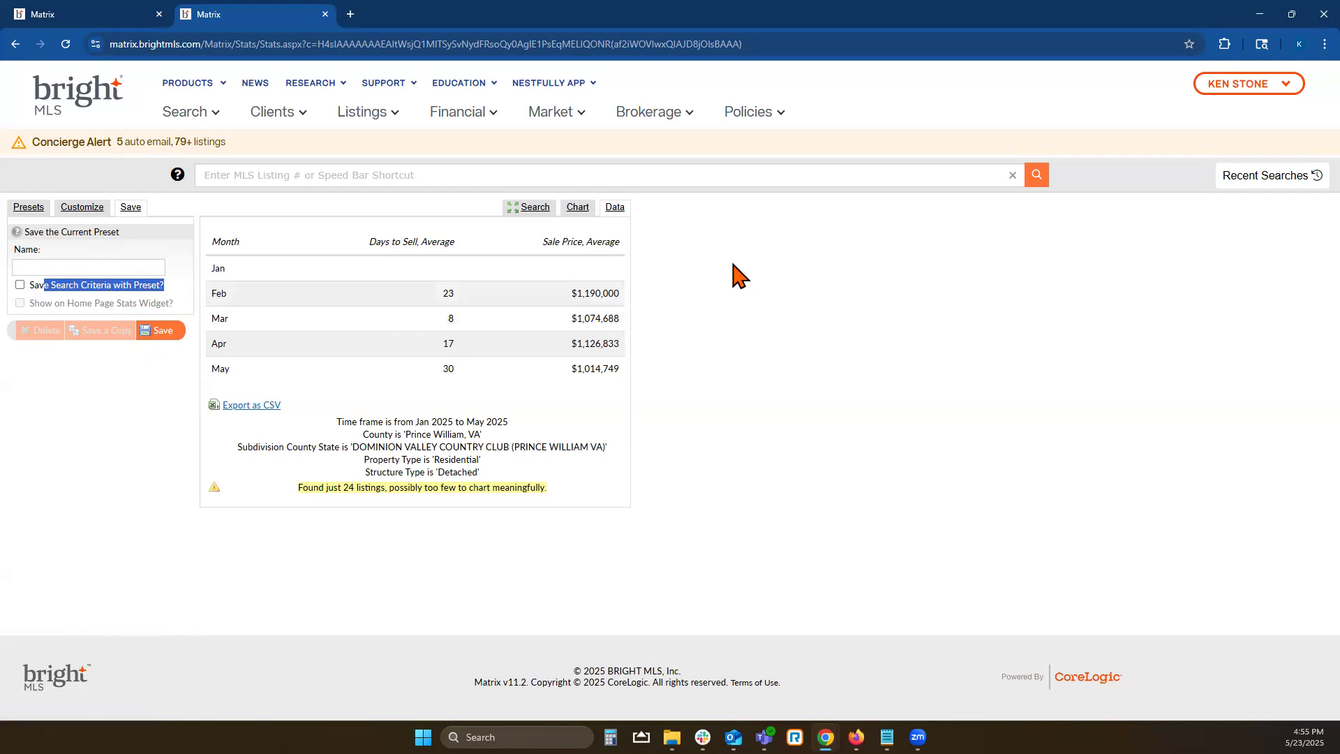
Display the report's chart again and check the Dominion Valley listings map in the other Matrix browser tab.
left_click(574, 208)
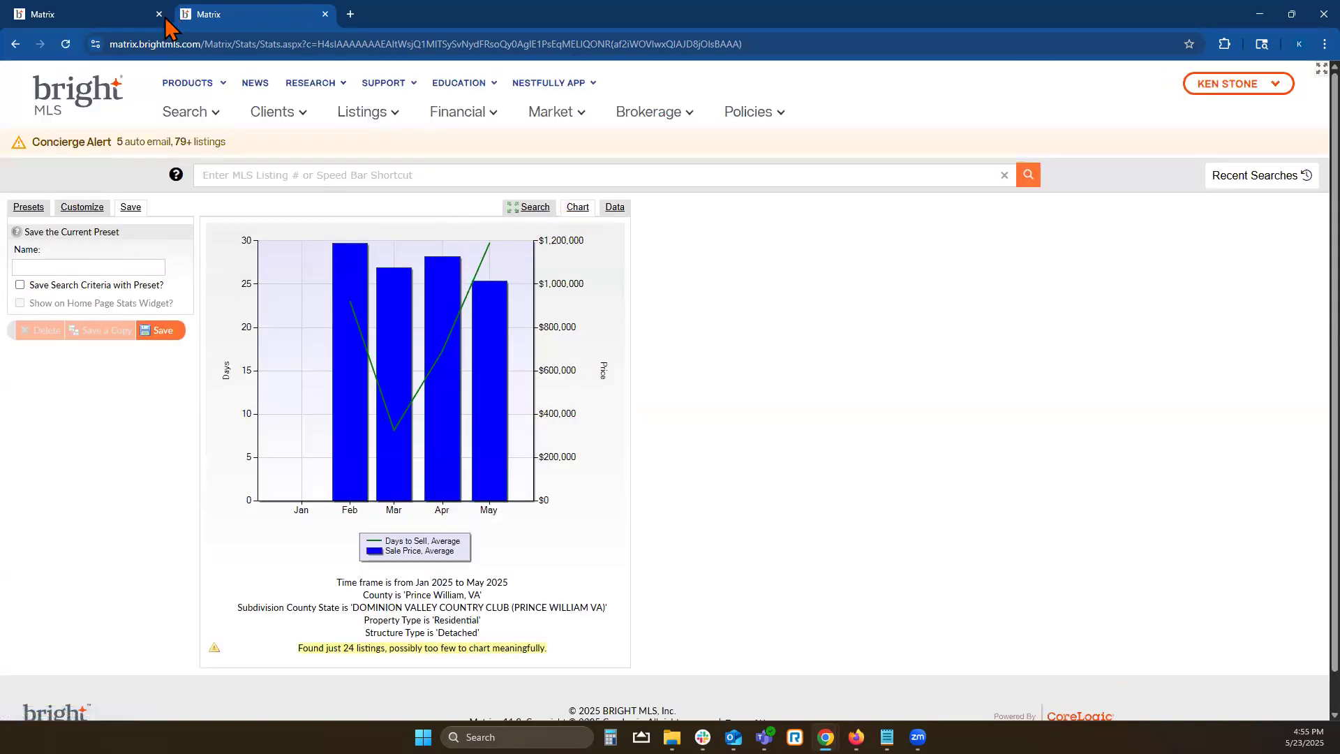
left_click(80, 14)
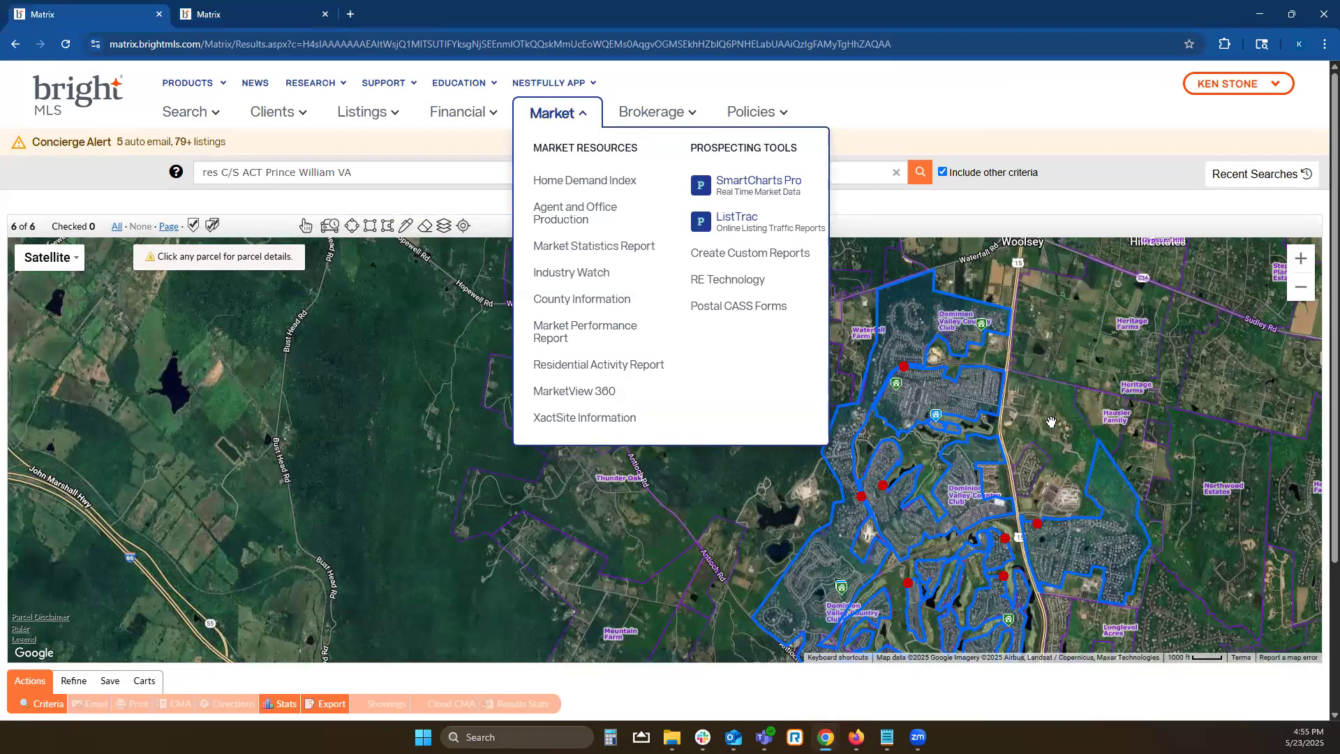
left_click(907, 366)
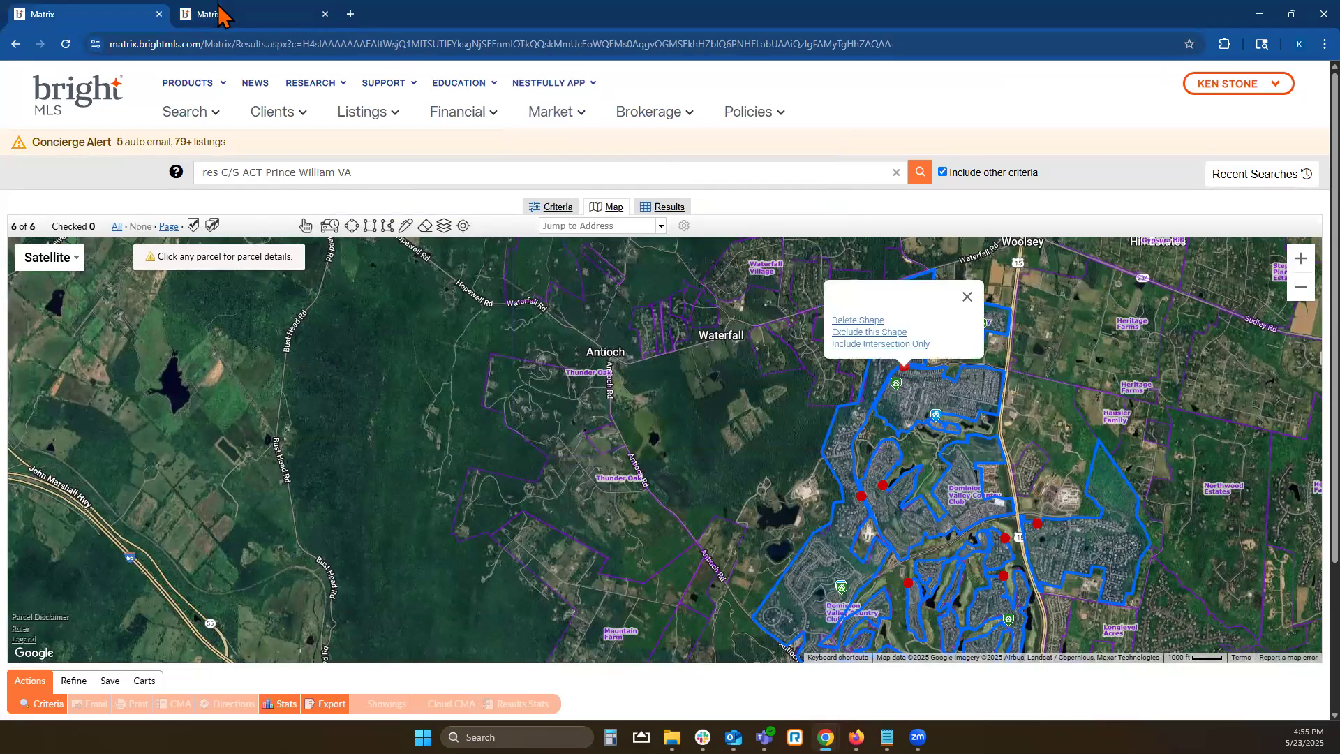
Return to the market report, inspect the monthly values in its chart and data table, and reopen its search criteria.
left_click(221, 13)
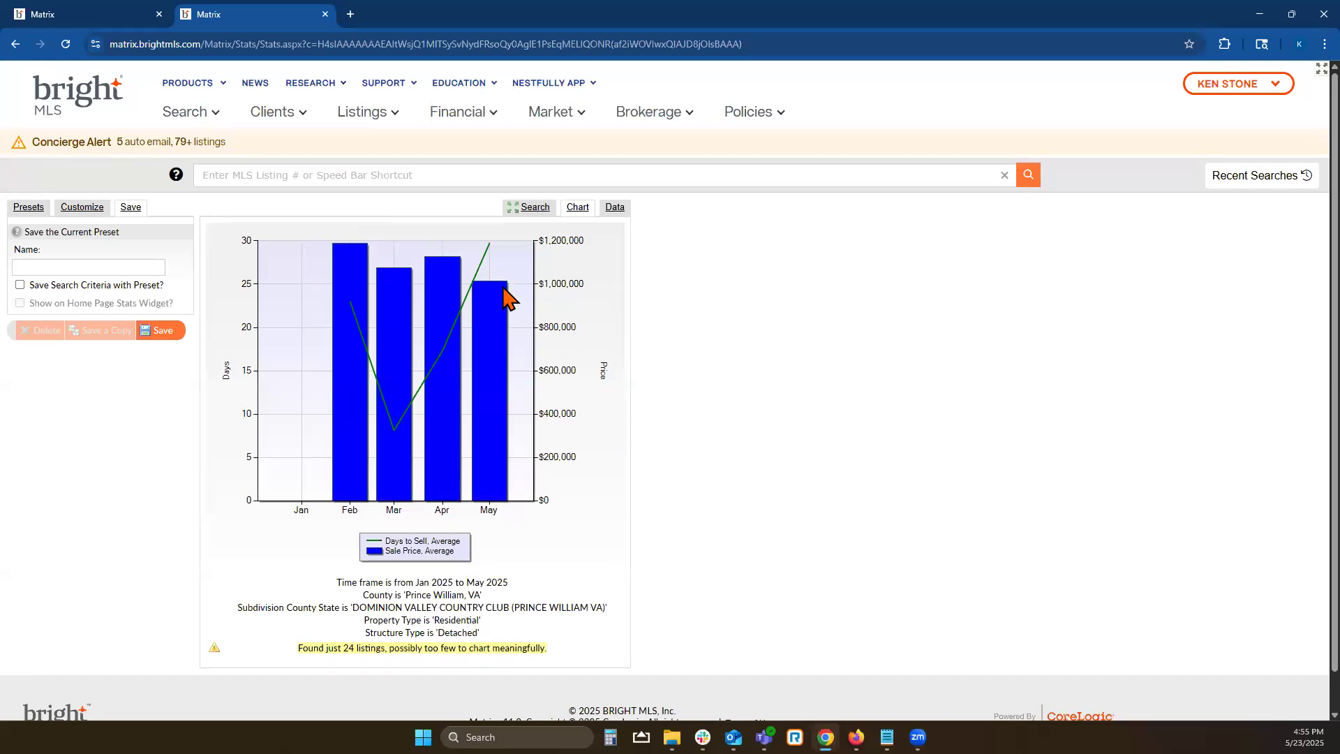
mouse_move(502, 294)
mouse_move(443, 323)
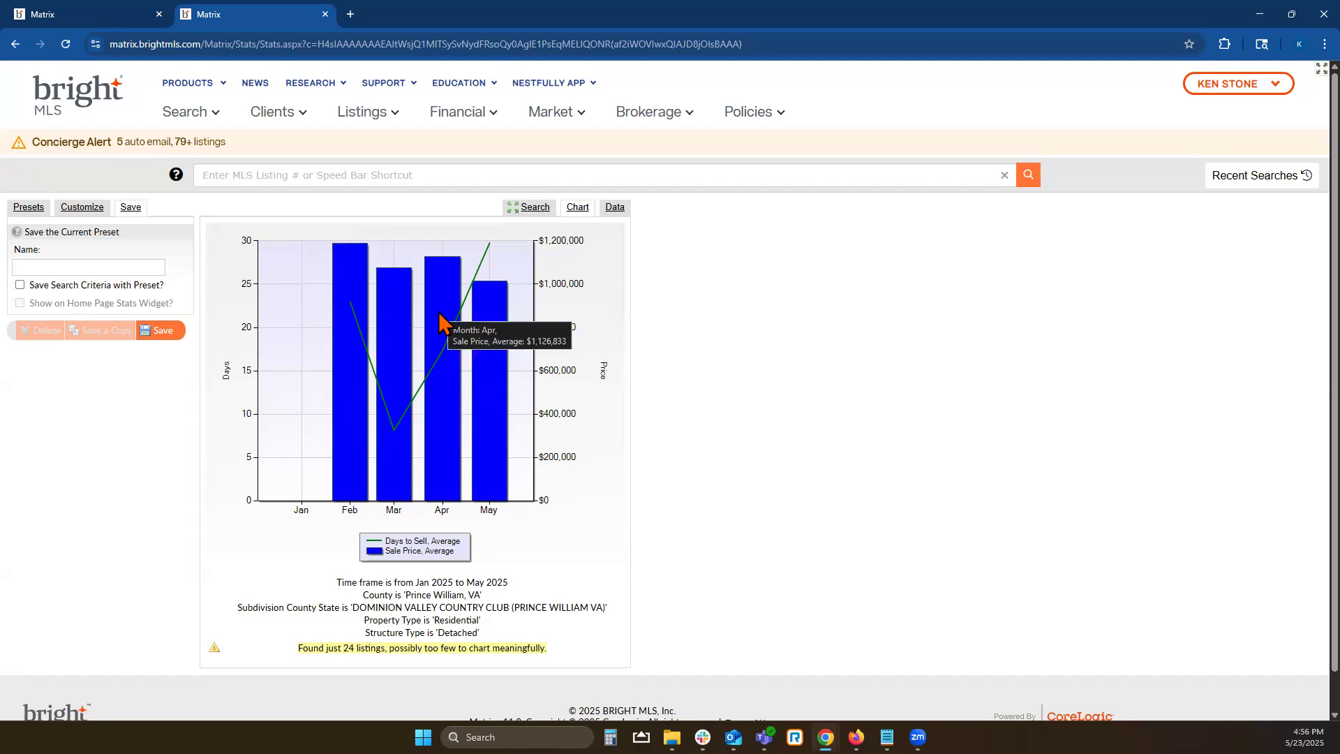
scroll(489, 438, "down", 1)
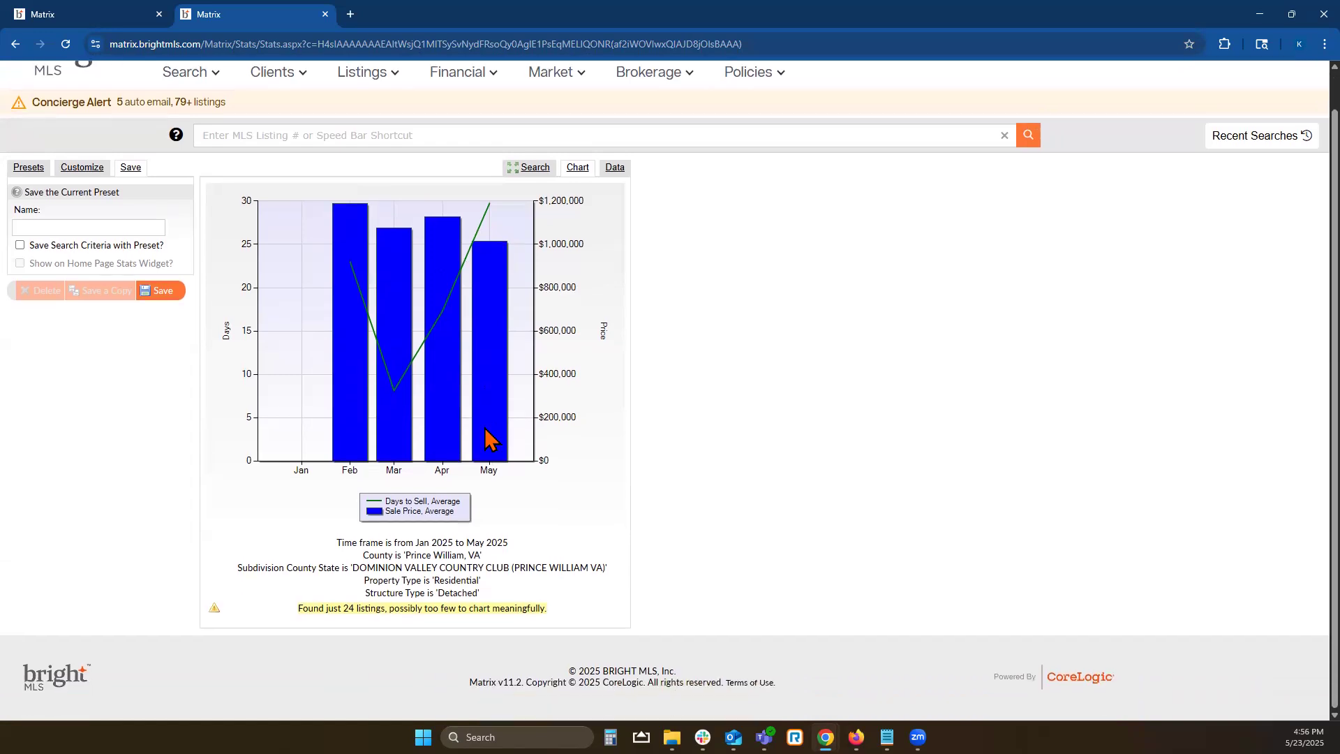
left_click(612, 171)
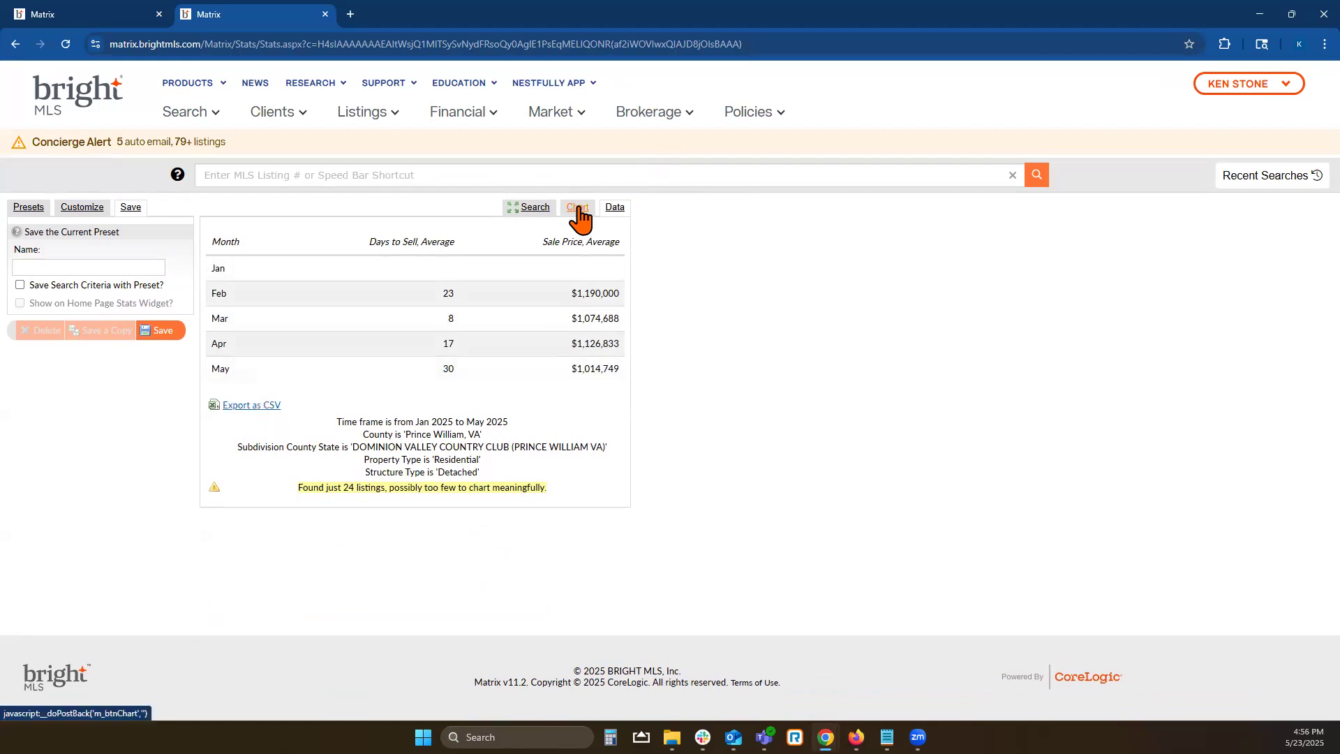
left_click(536, 208)
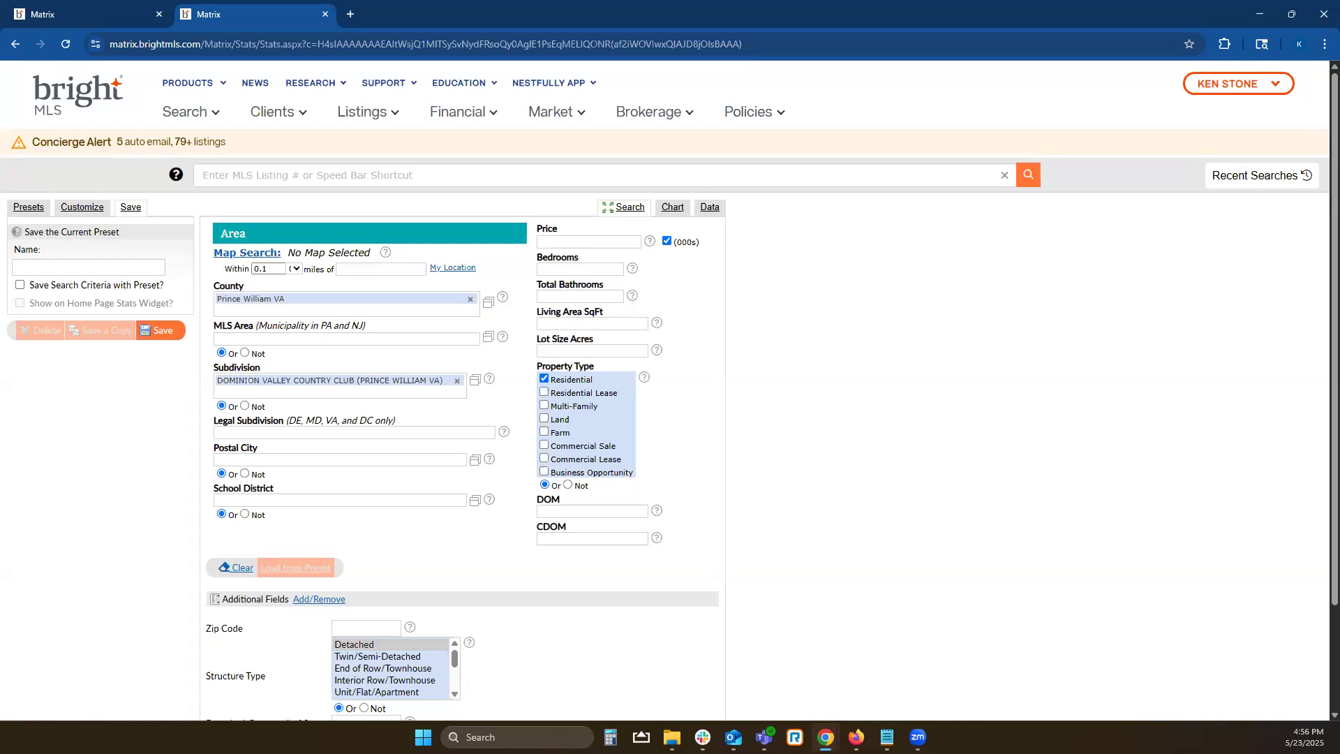
key("alt+Tab")
key("alt+Tab")
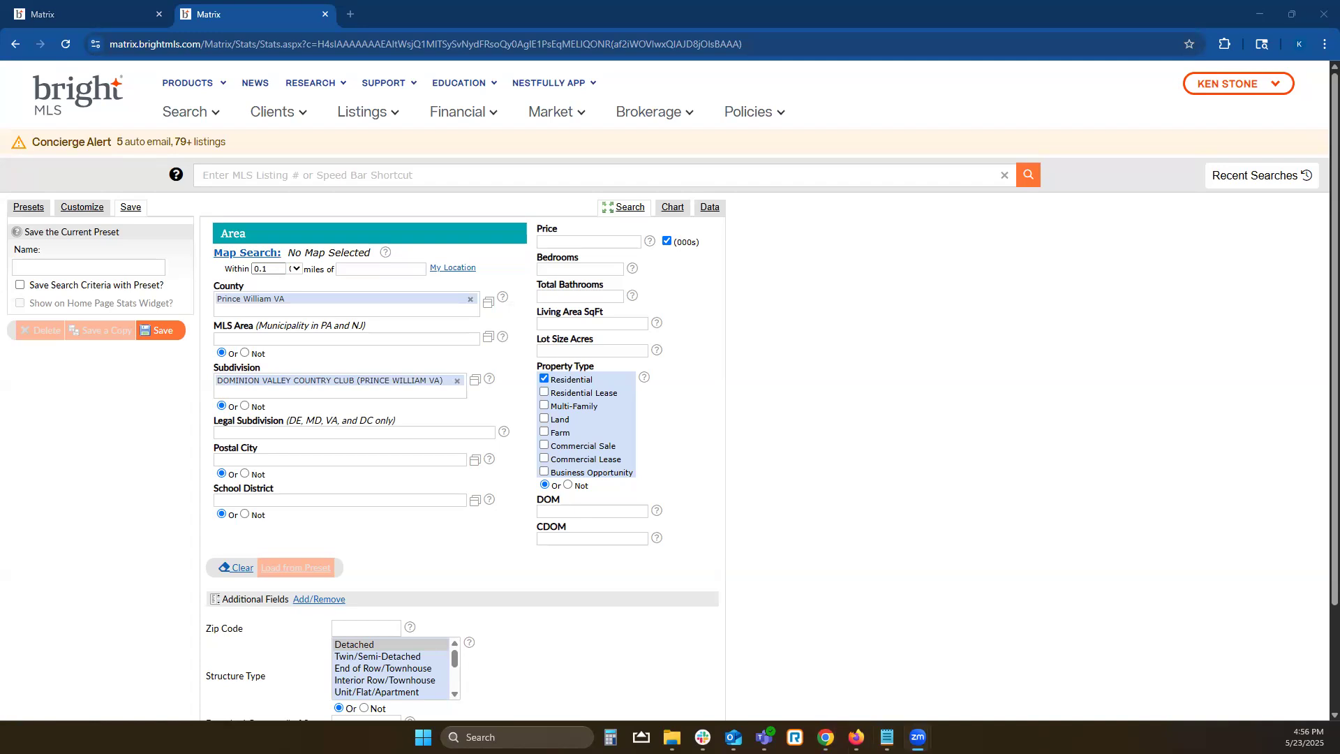